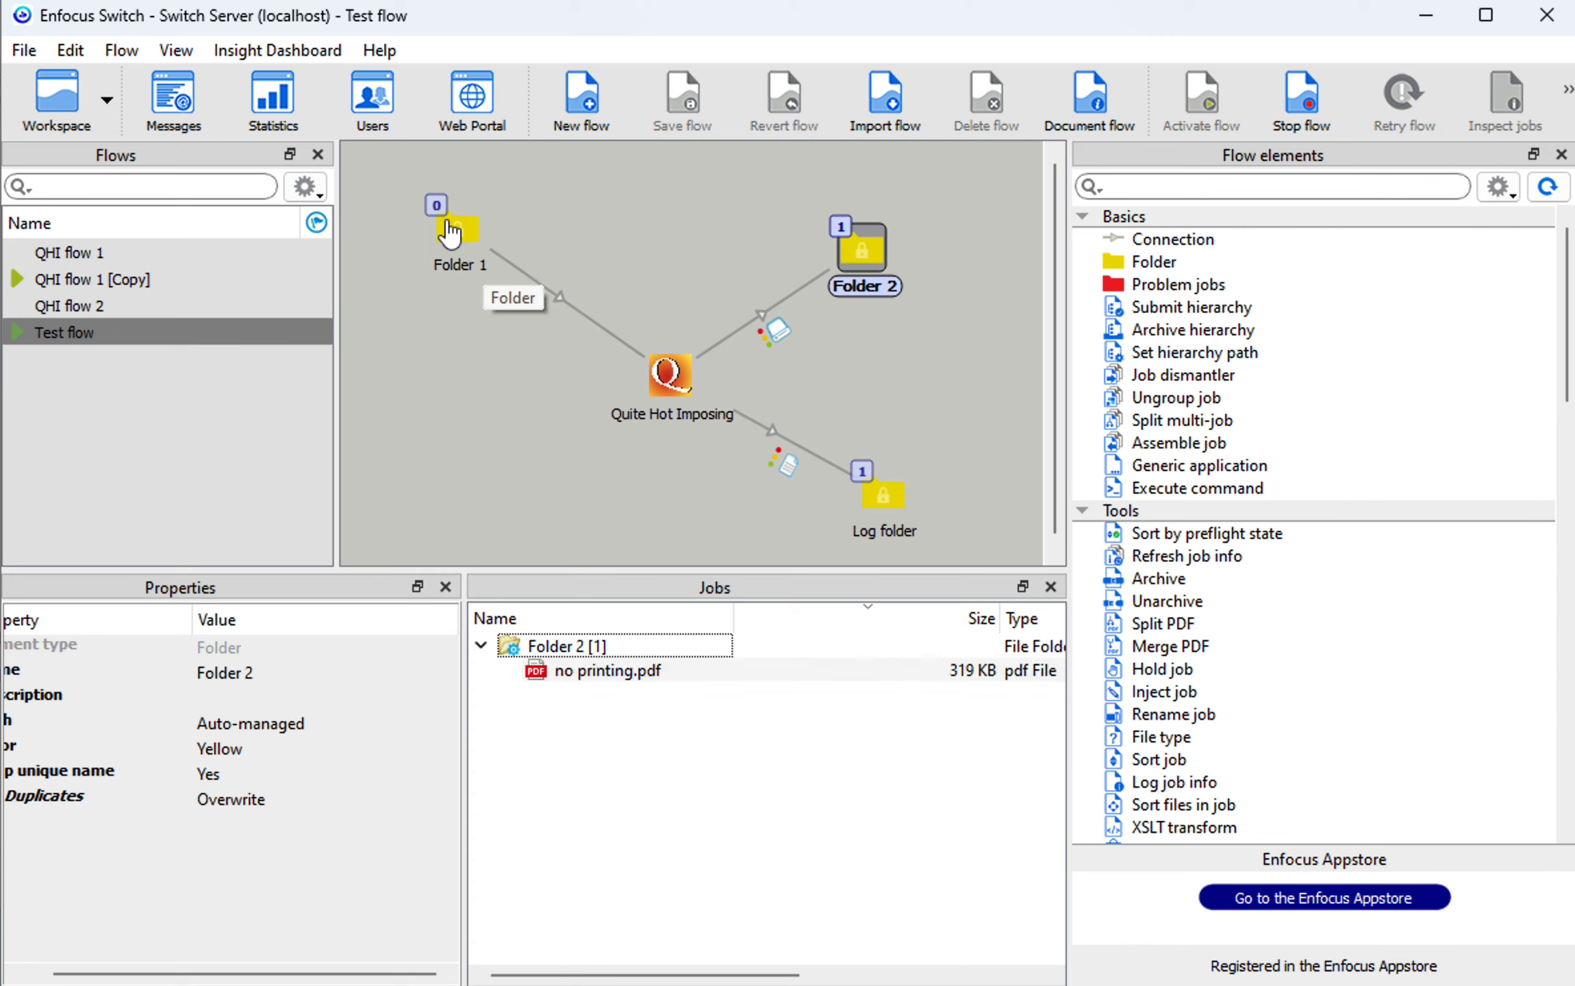
# Inspect the jobs in Folder 2 and the Log folder, and read the contents of no printing.log.
pyautogui.click(860, 253)
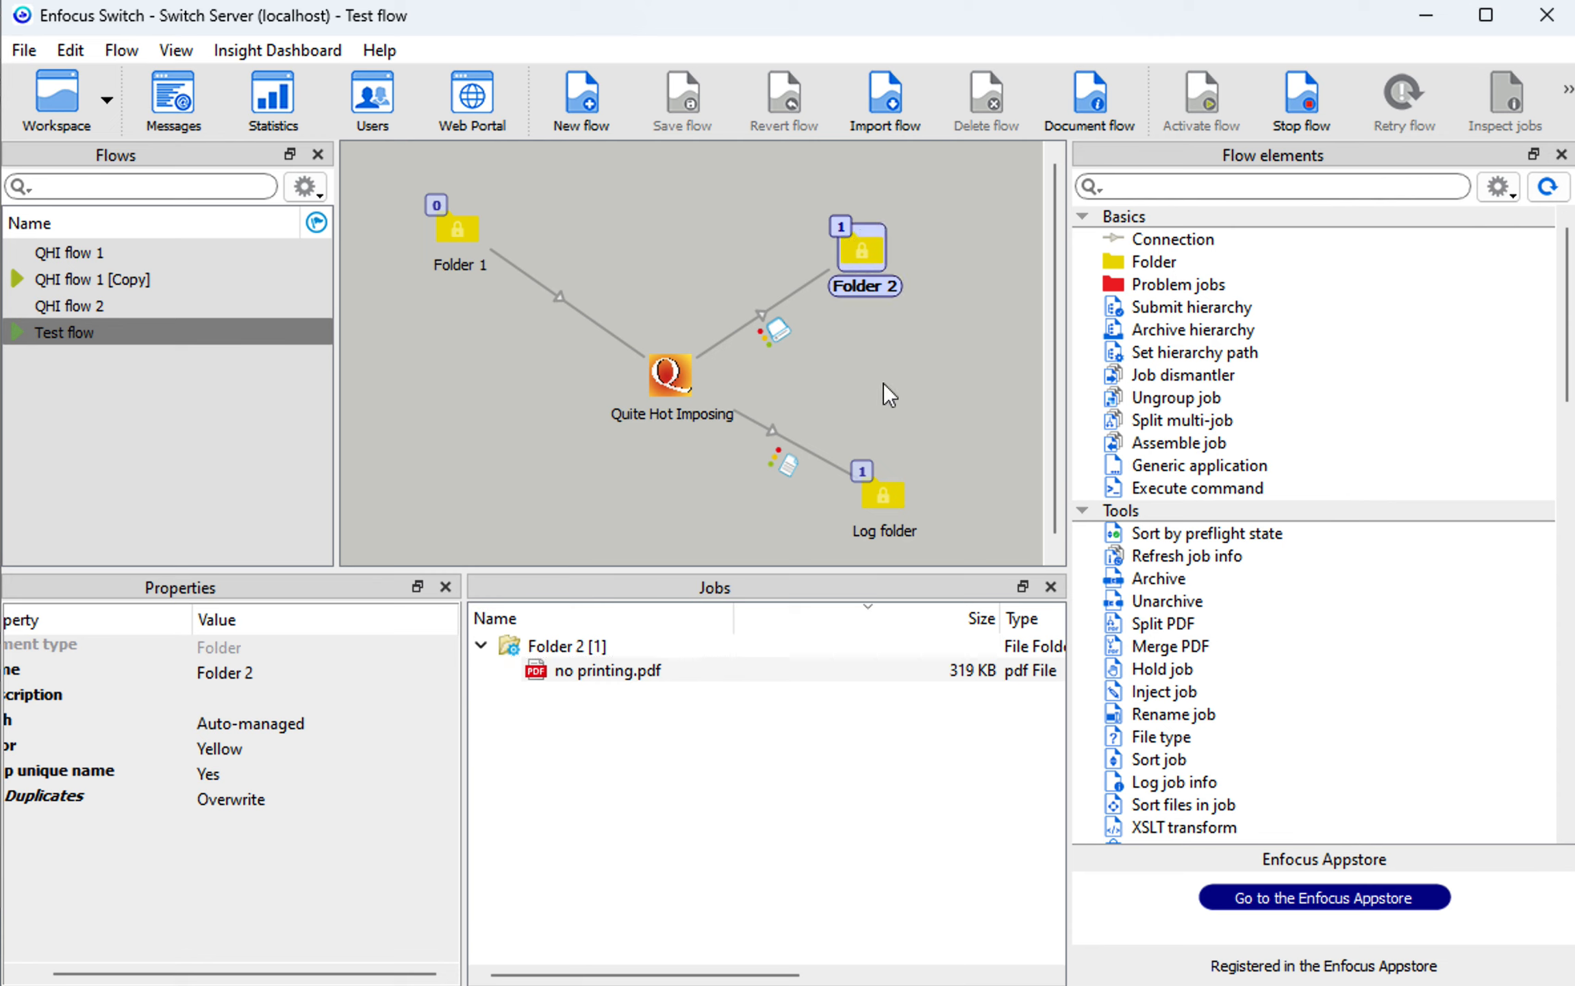
pyautogui.click(887, 512)
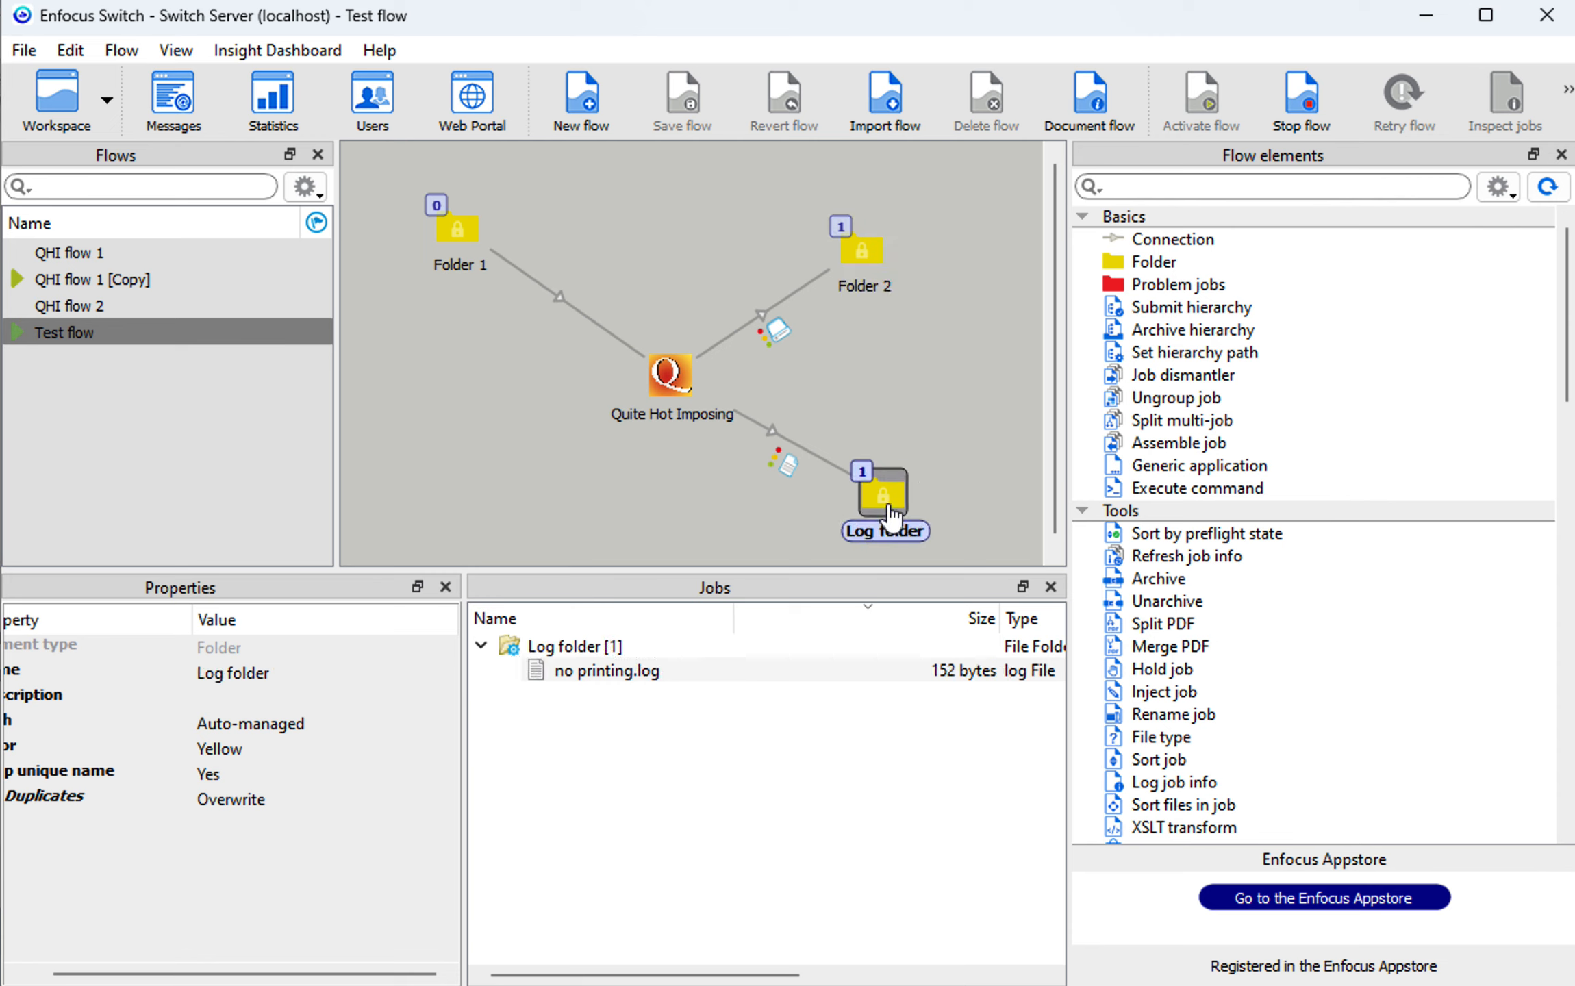
pyautogui.doubleClick(571, 675)
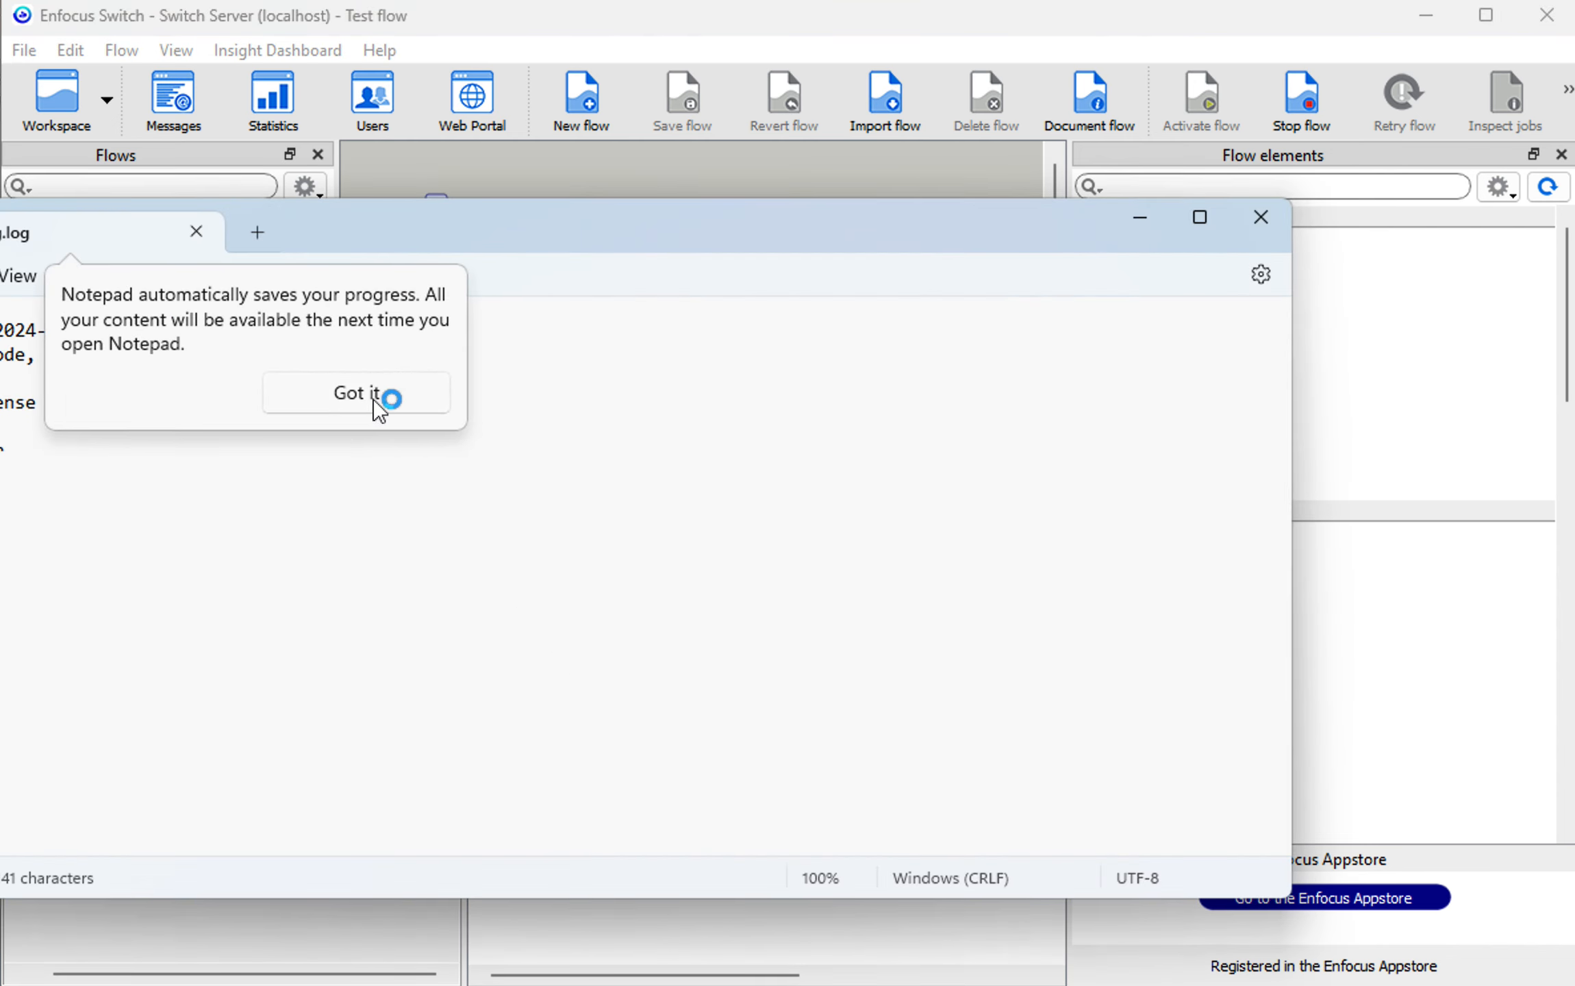
pyautogui.click(378, 404)
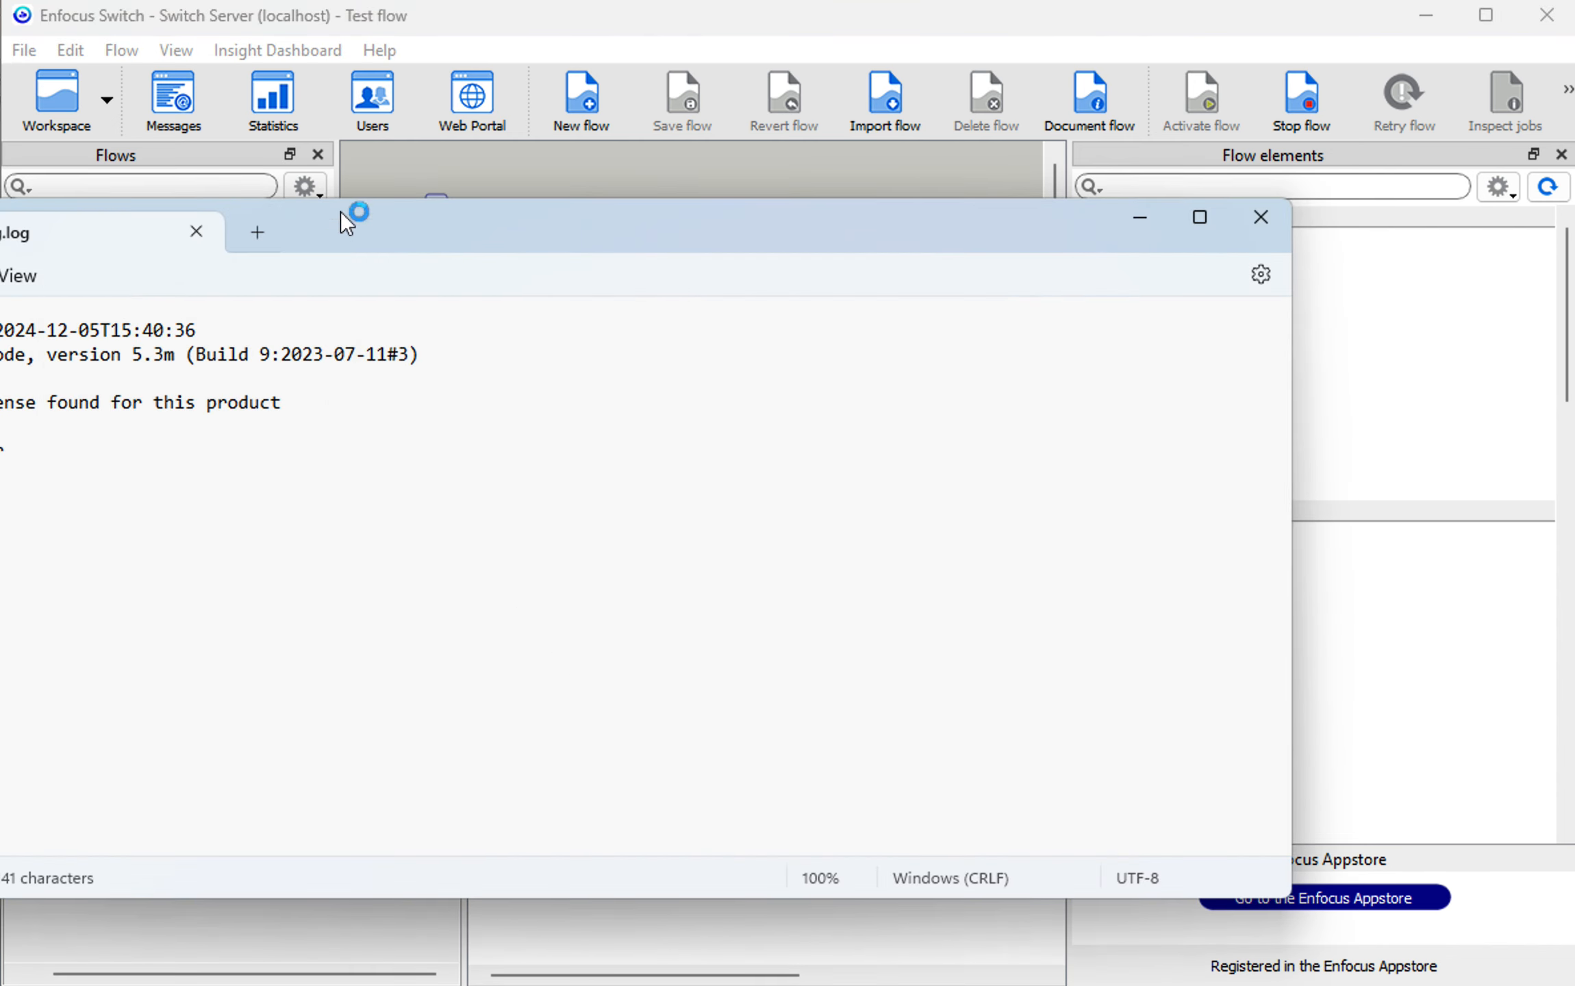
pyautogui.moveTo(347, 209); pyautogui.dragTo(554, 170)
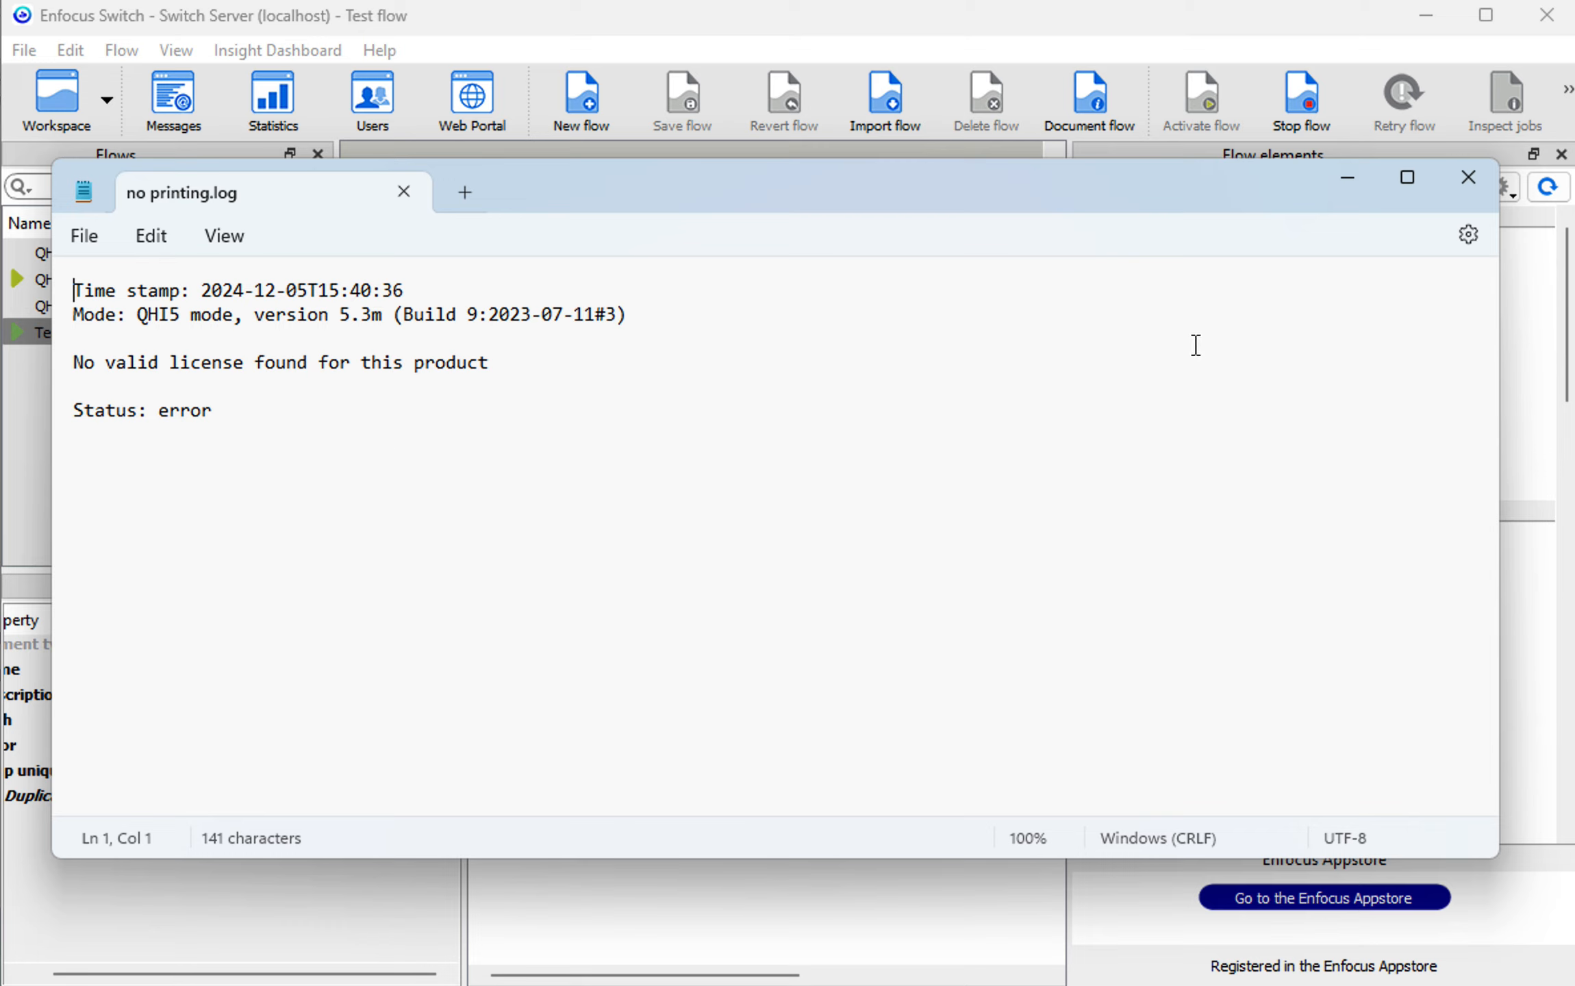
pyautogui.click(1472, 186)
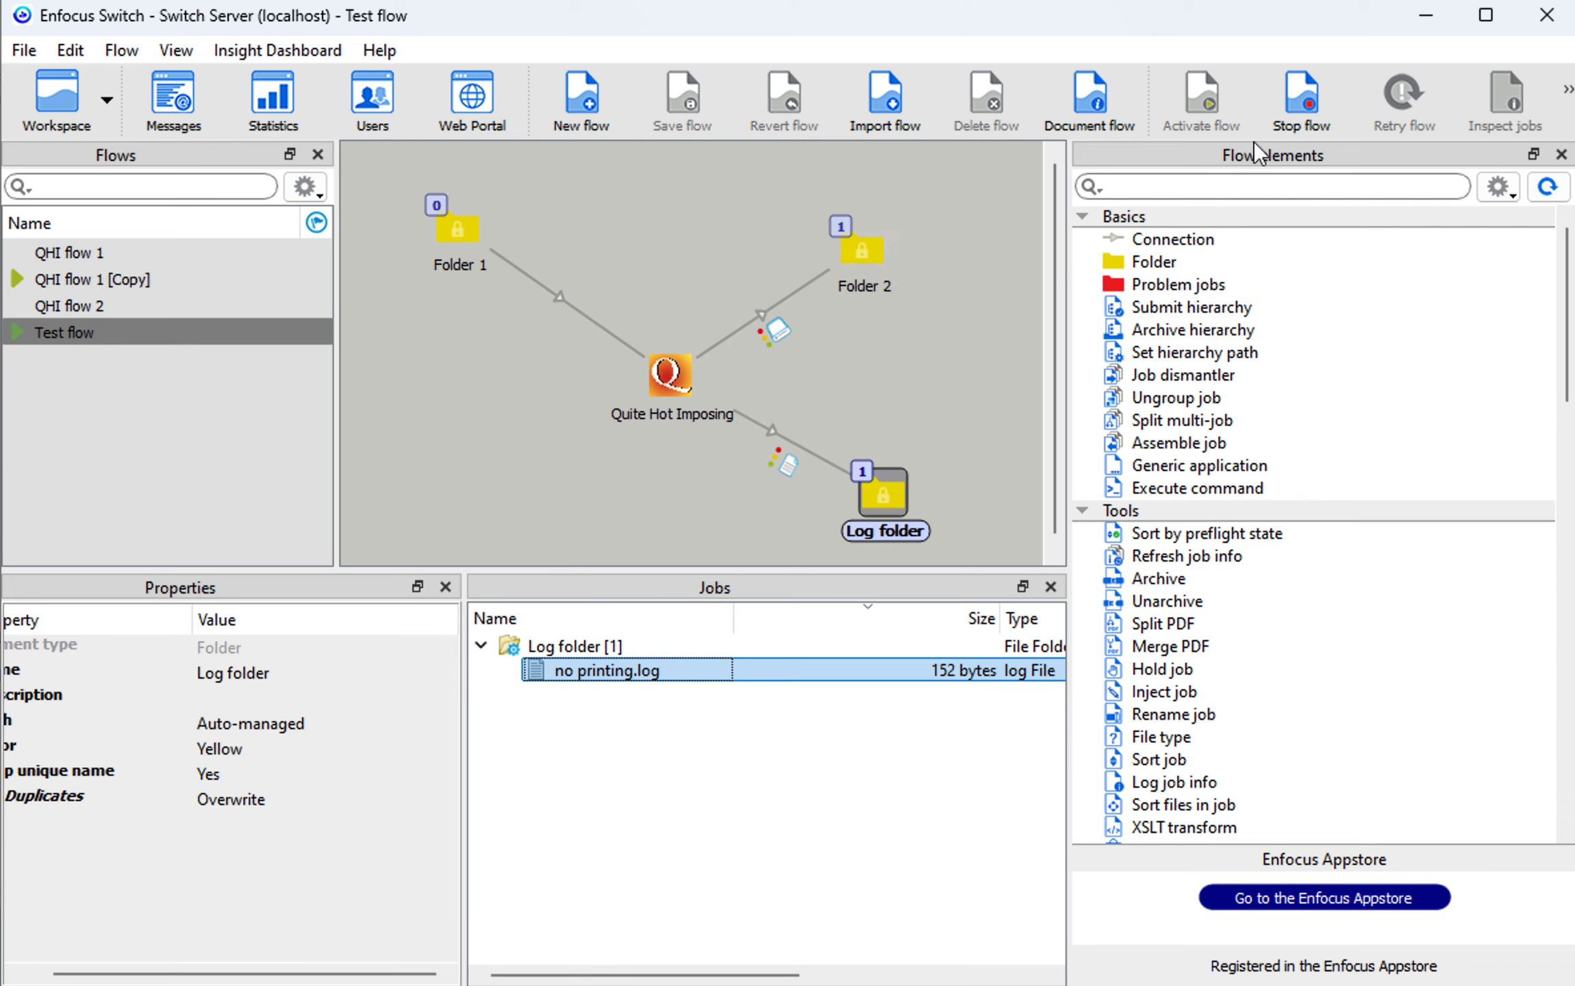
# Stop the Test flow and turn off the Error output level on the connection from Quite Hot Imposing to Folder 2.
pyautogui.click(1303, 109)
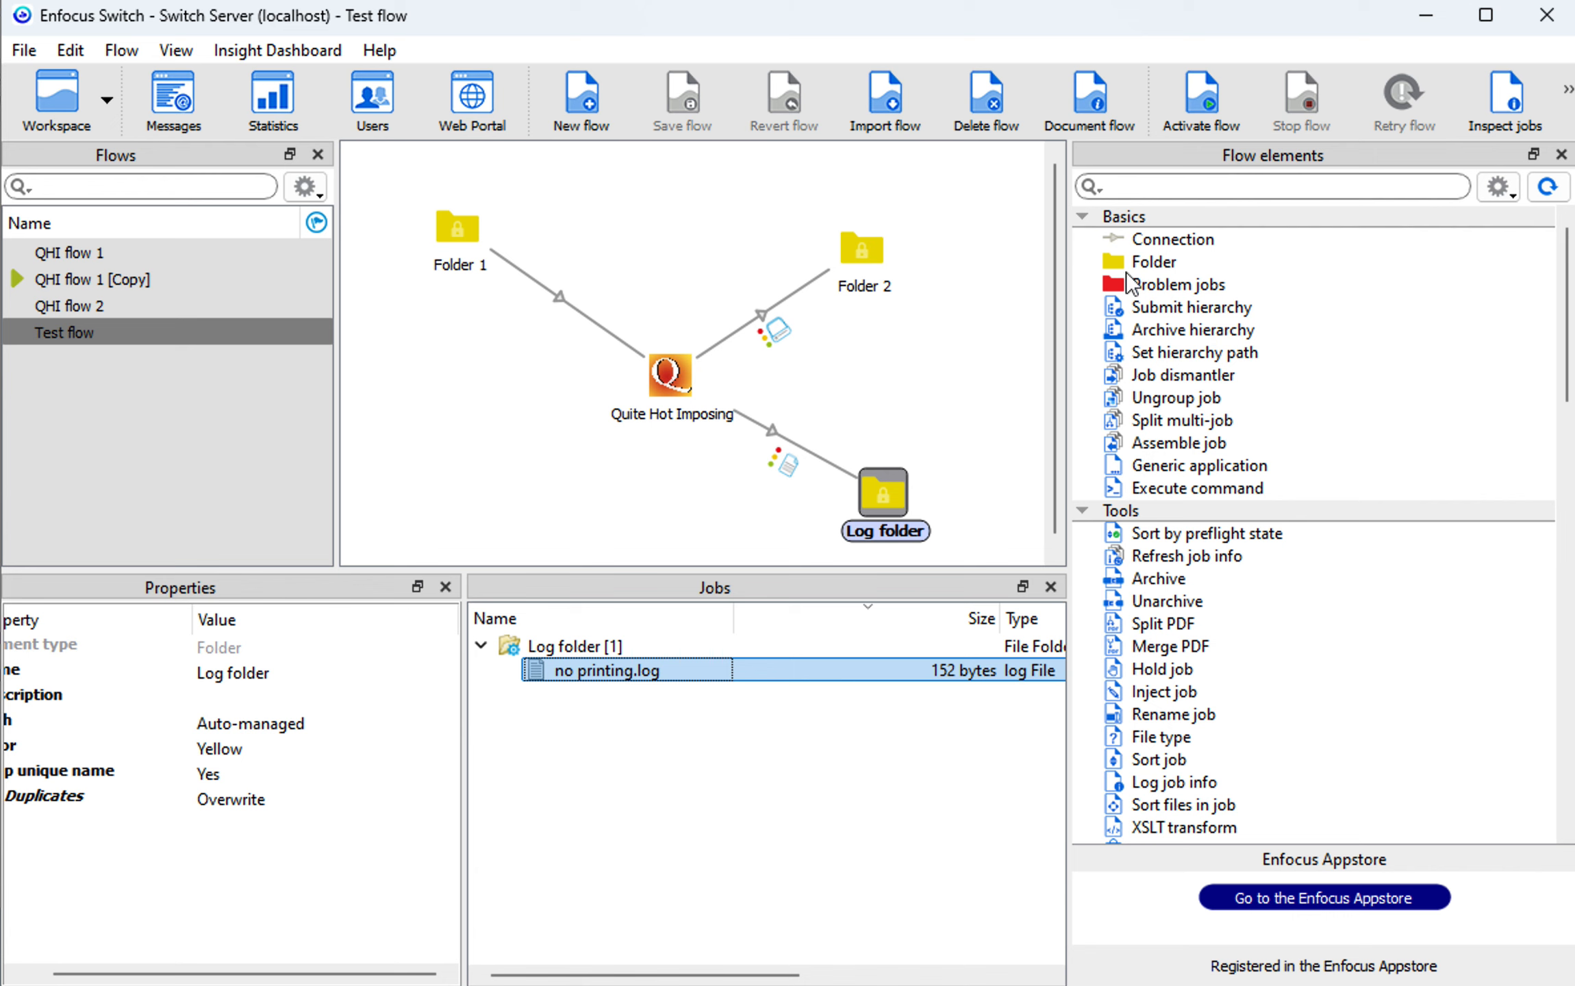
pyautogui.click(784, 340)
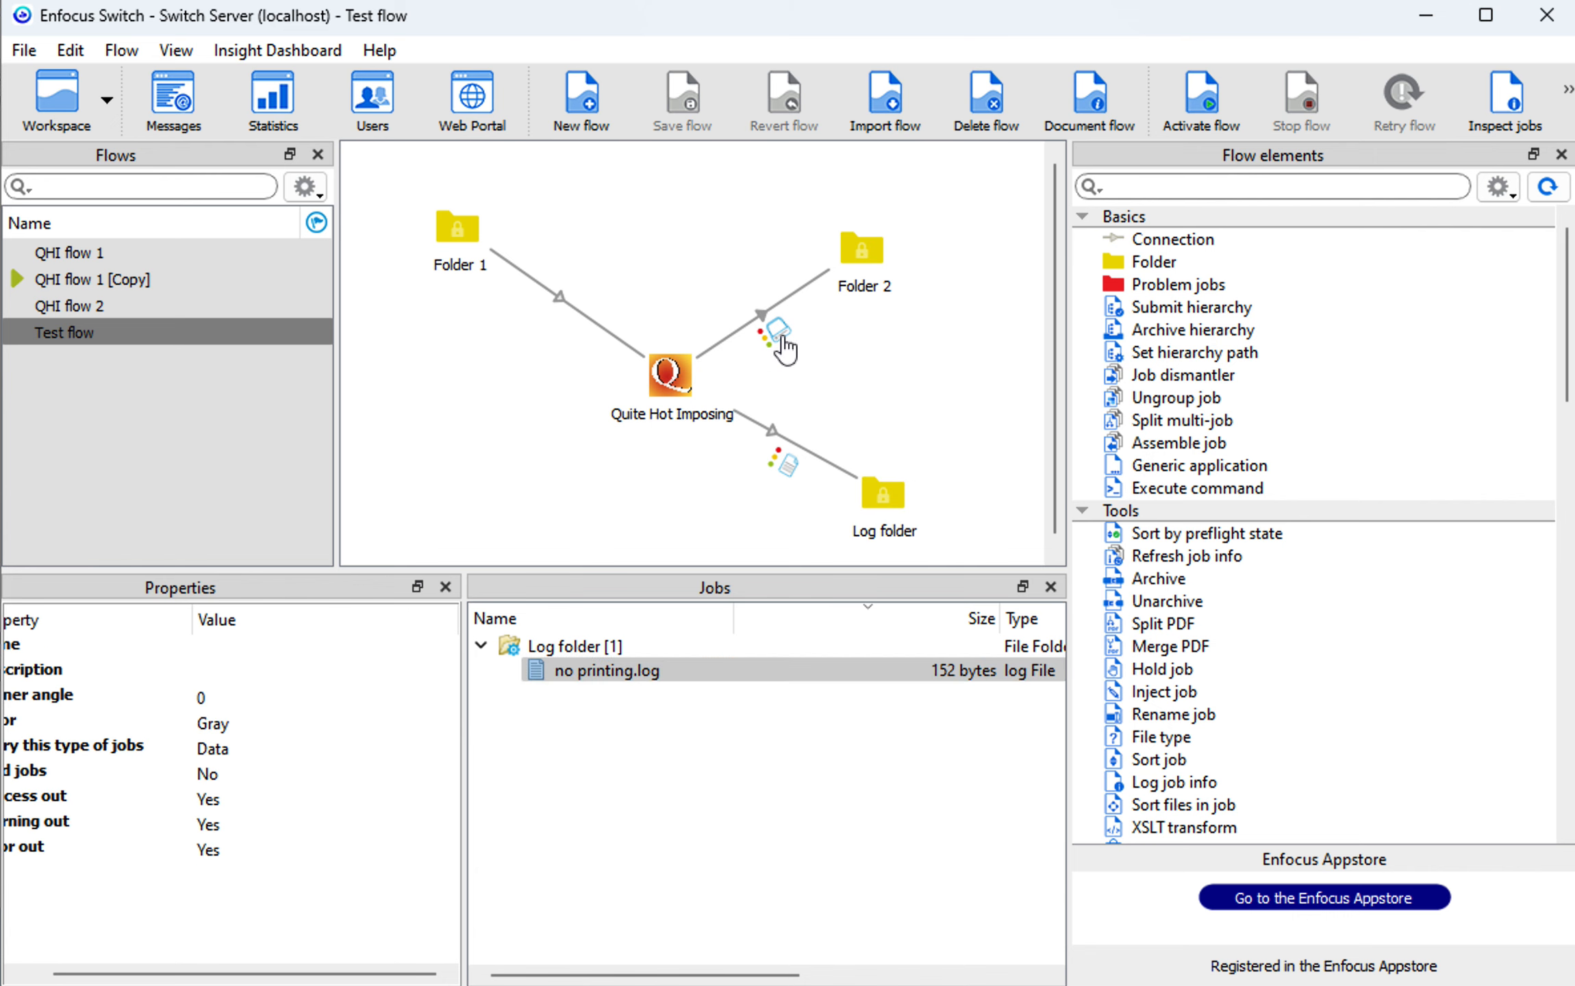
pyautogui.rightClick(779, 326)
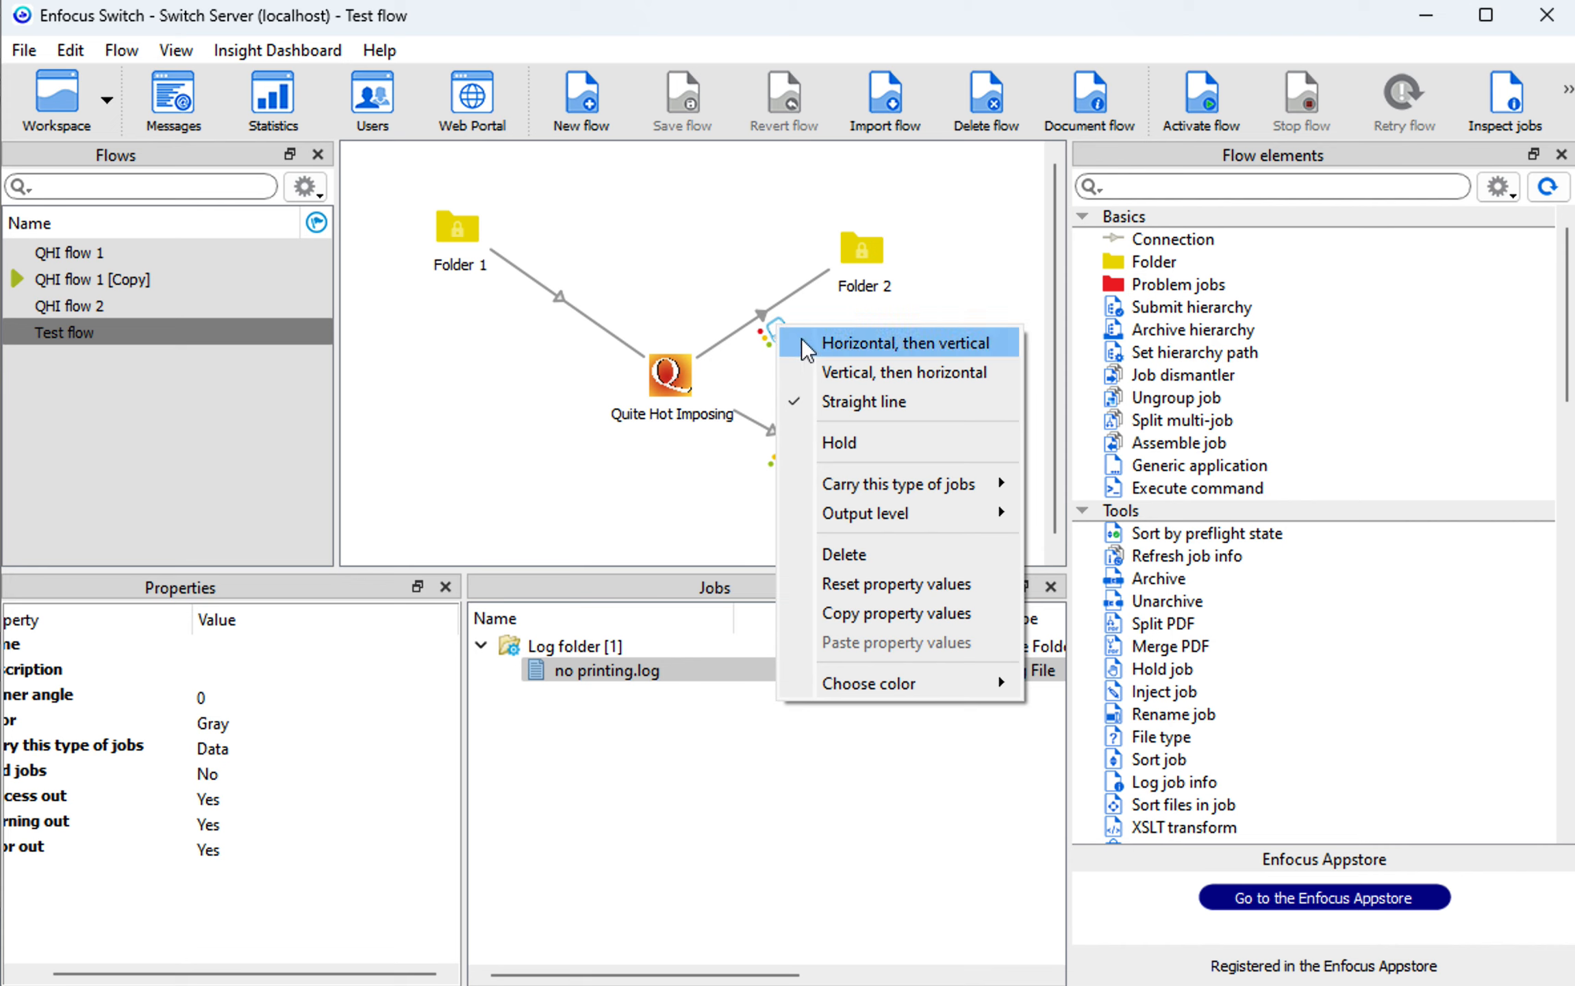
pyautogui.moveTo(910, 533)
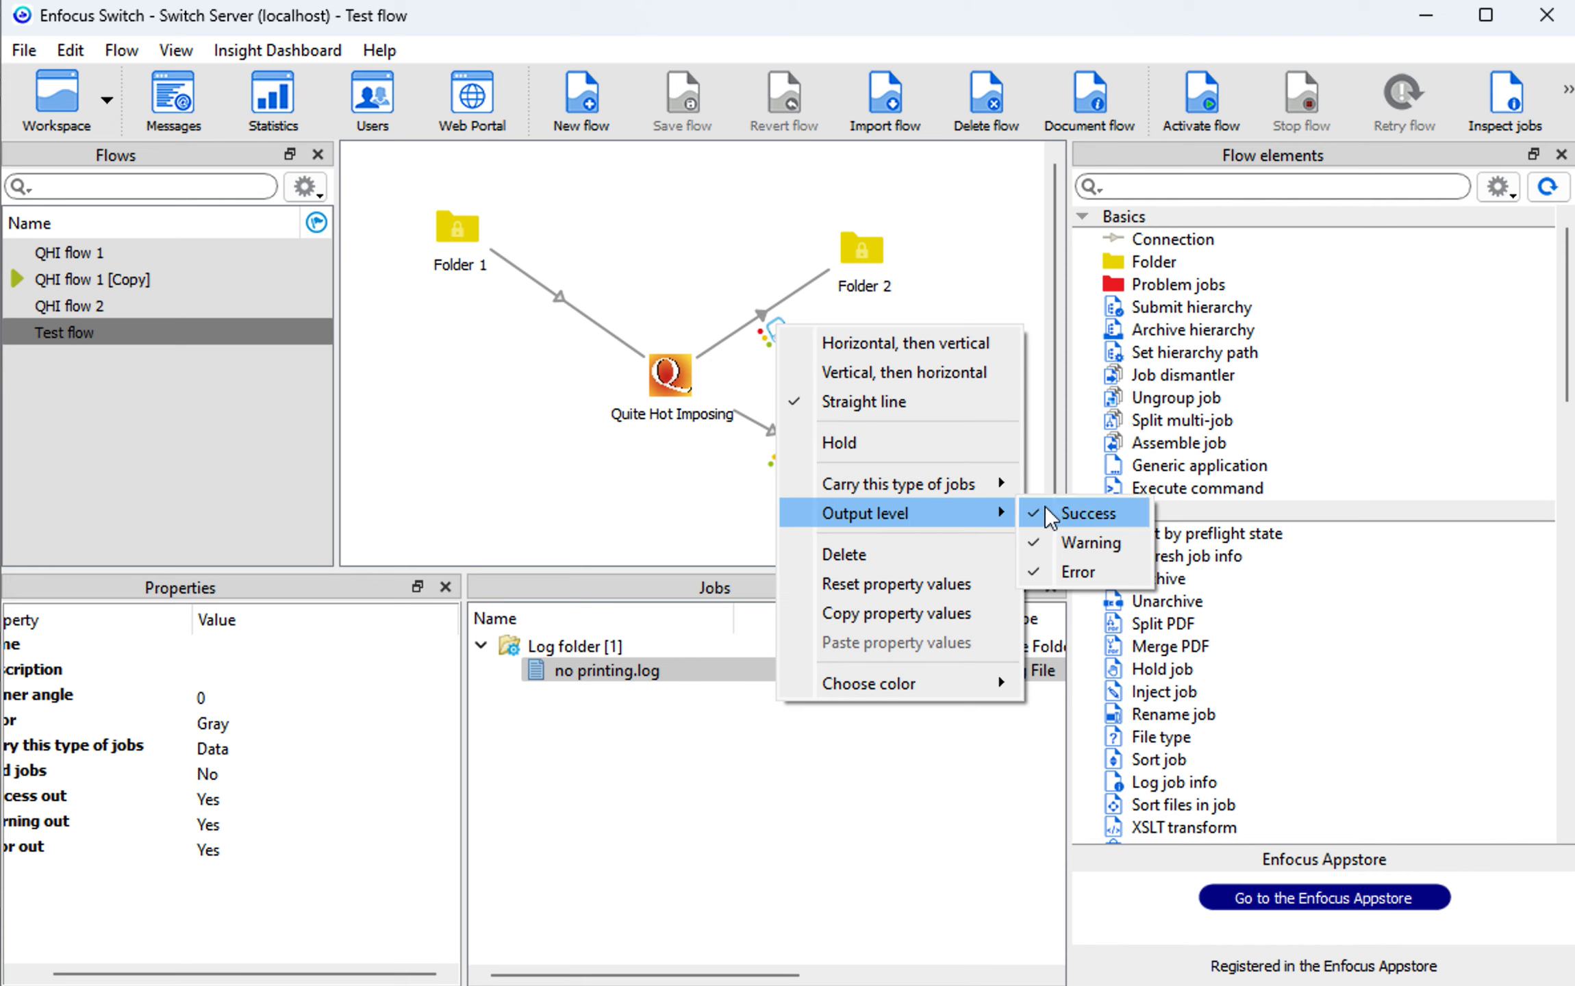
pyautogui.click(1084, 576)
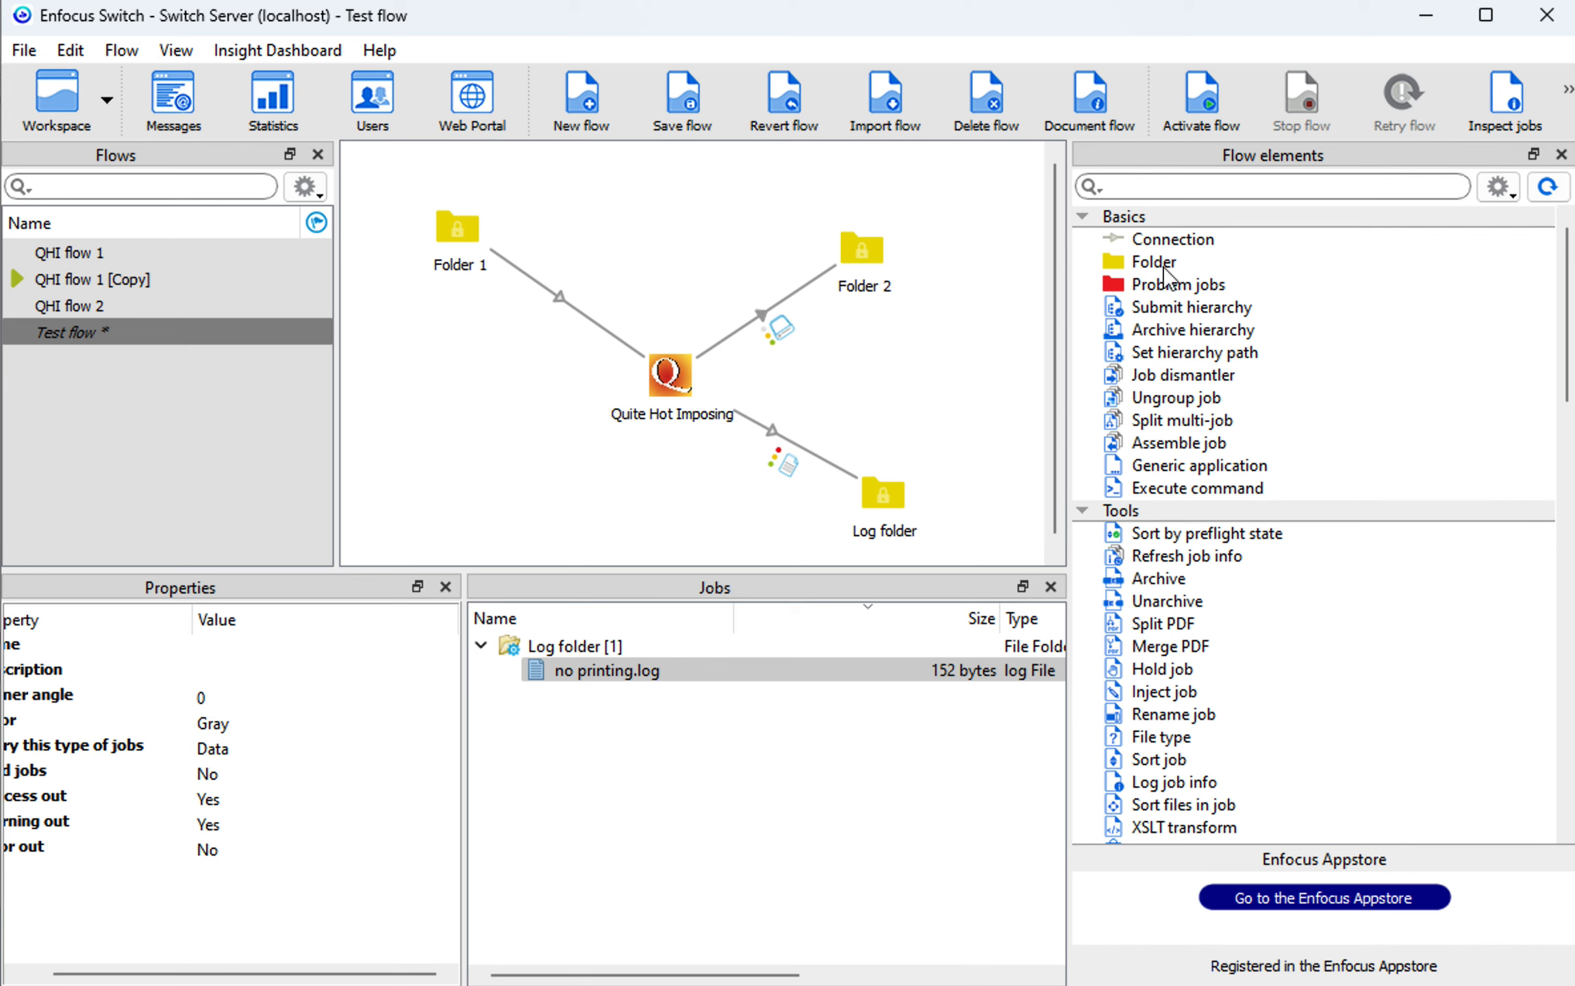
# Add a new folder element below Folder 1 on the canvas and name it Error folder.
pyautogui.moveTo(1120, 270)
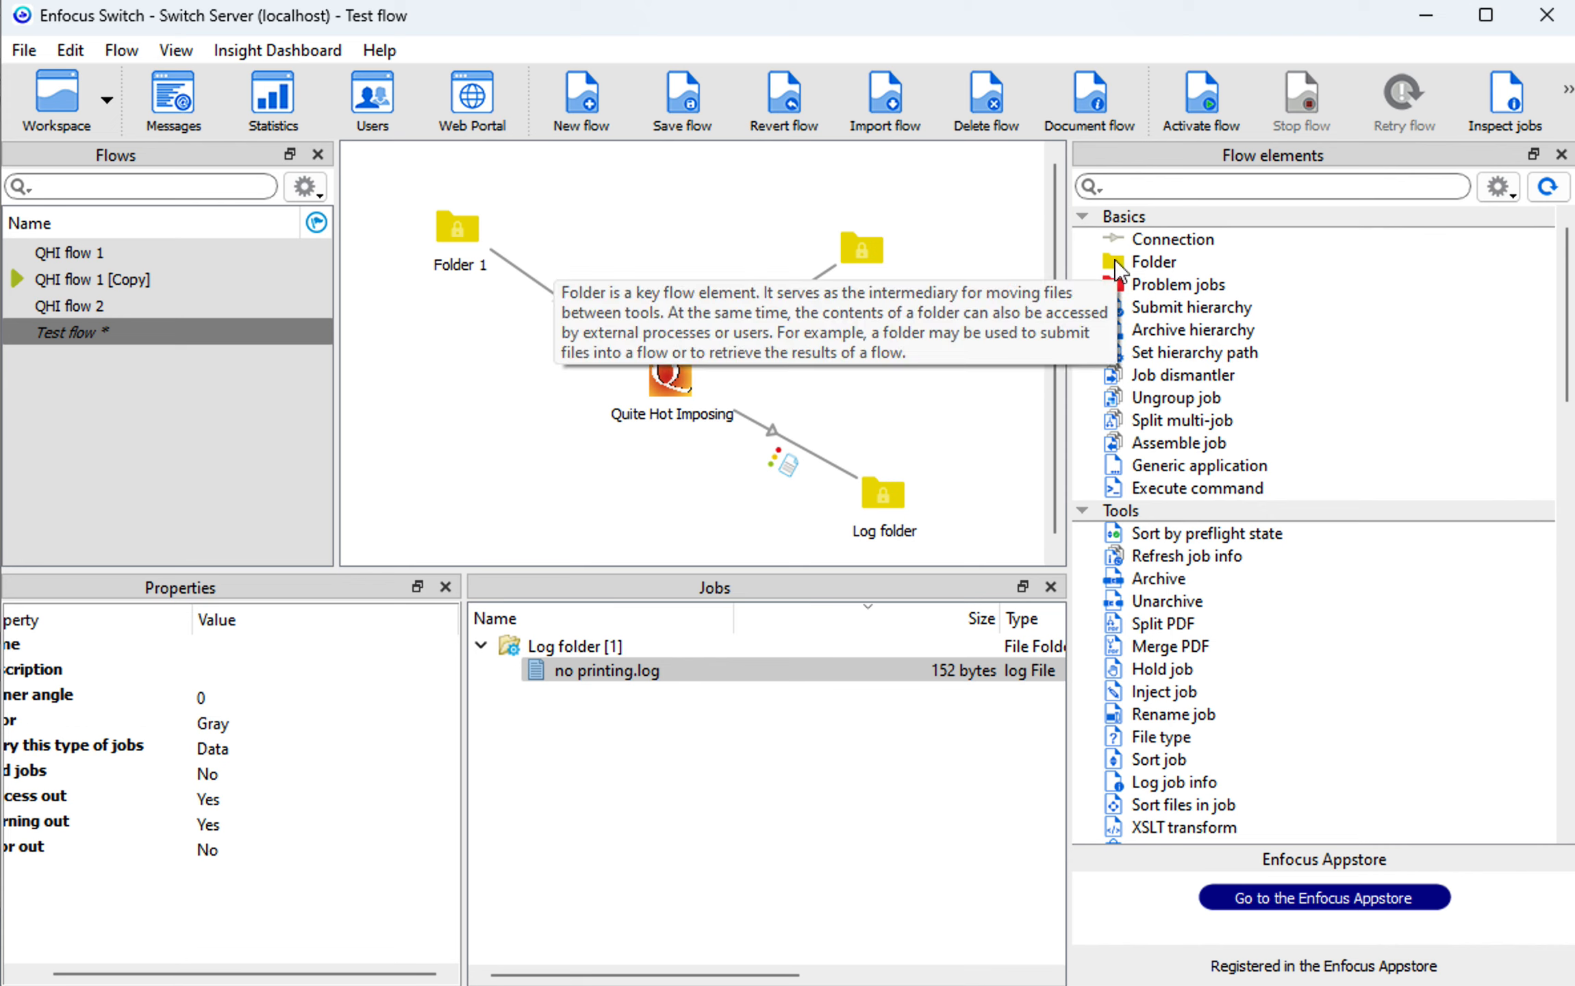
pyautogui.moveTo(326, 503); pyautogui.dragTo(455, 494)
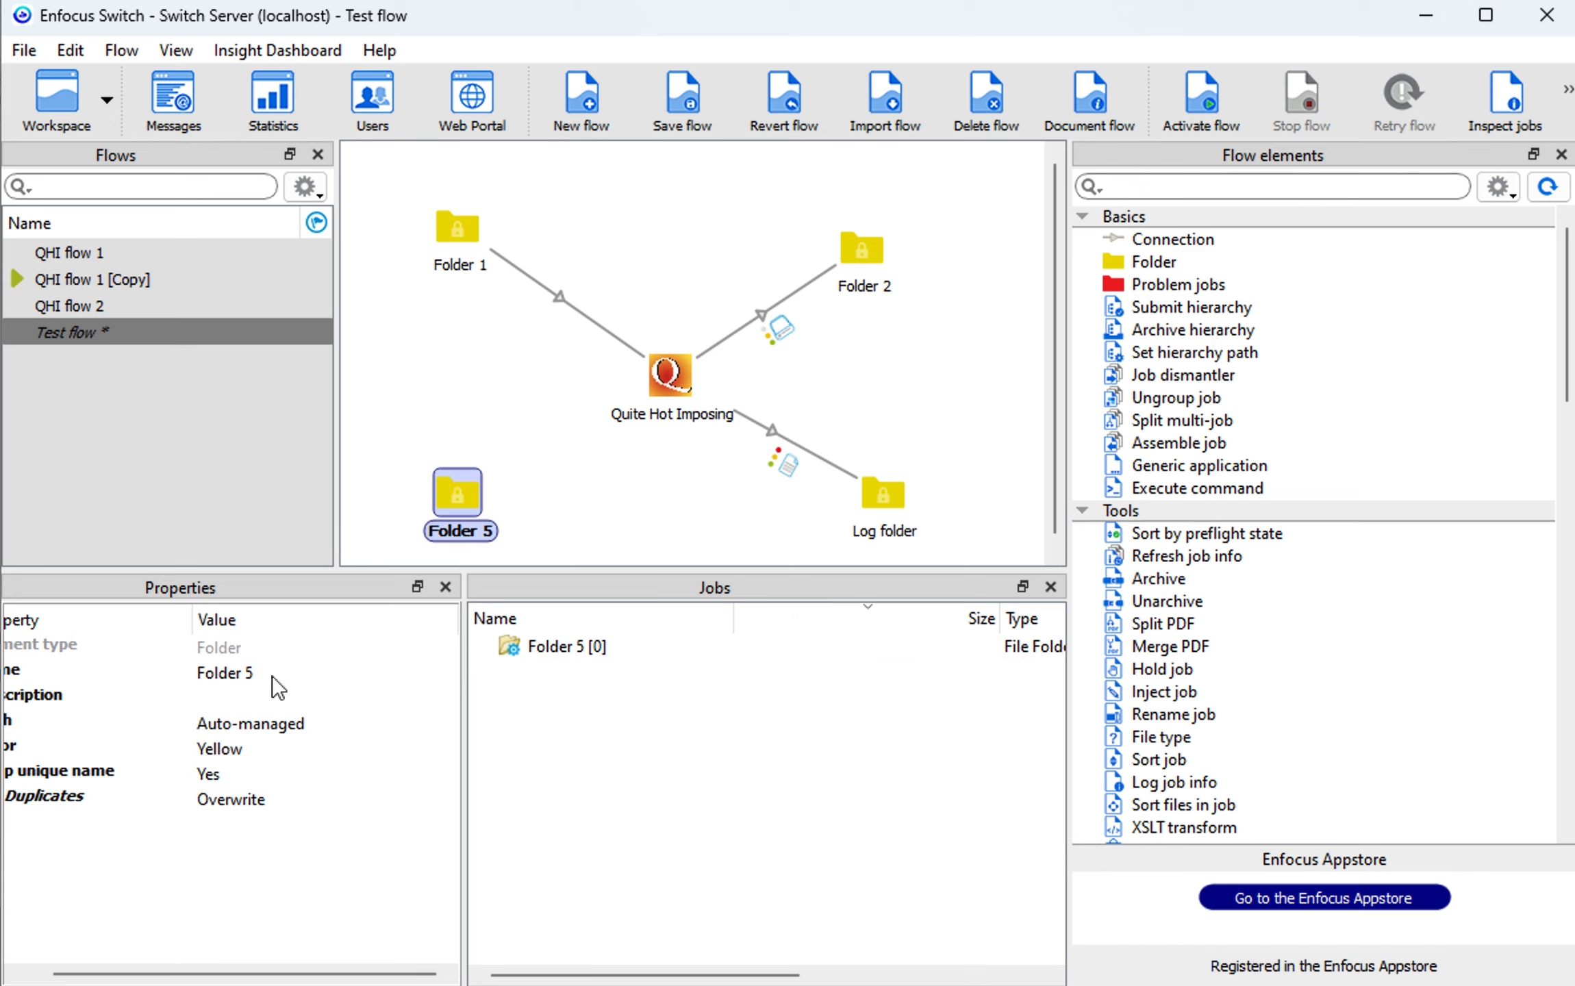
pyautogui.click(221, 674)
pyautogui.click(225, 673)
pyautogui.doubleClick(225, 674)
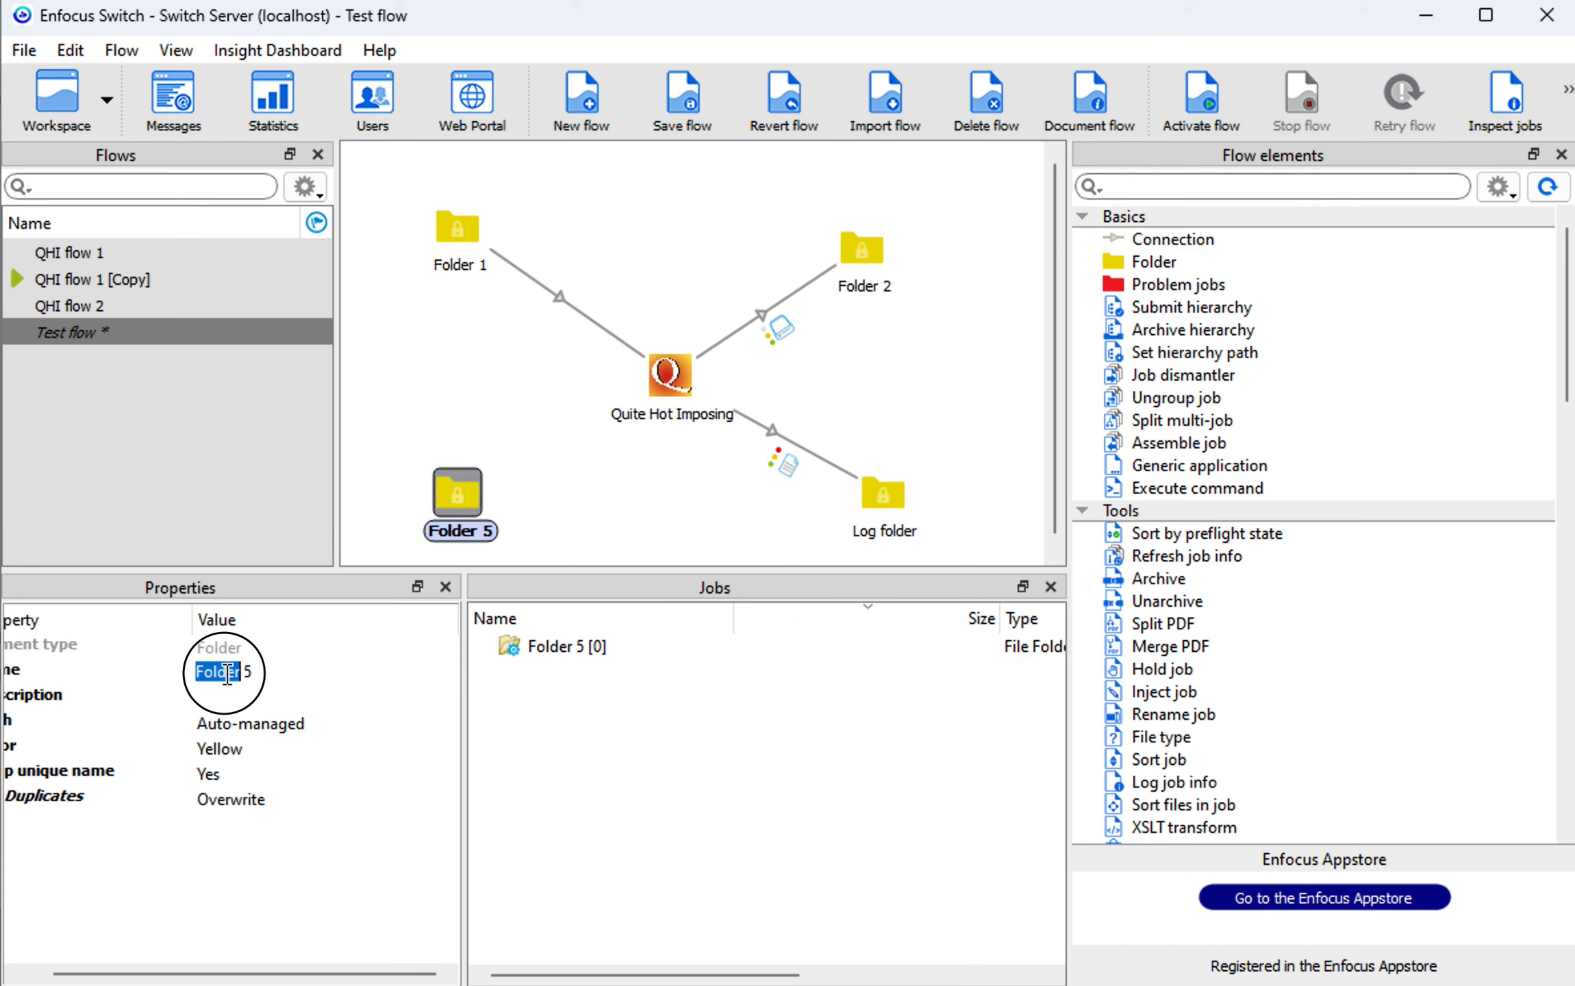
pyautogui.write('Er')
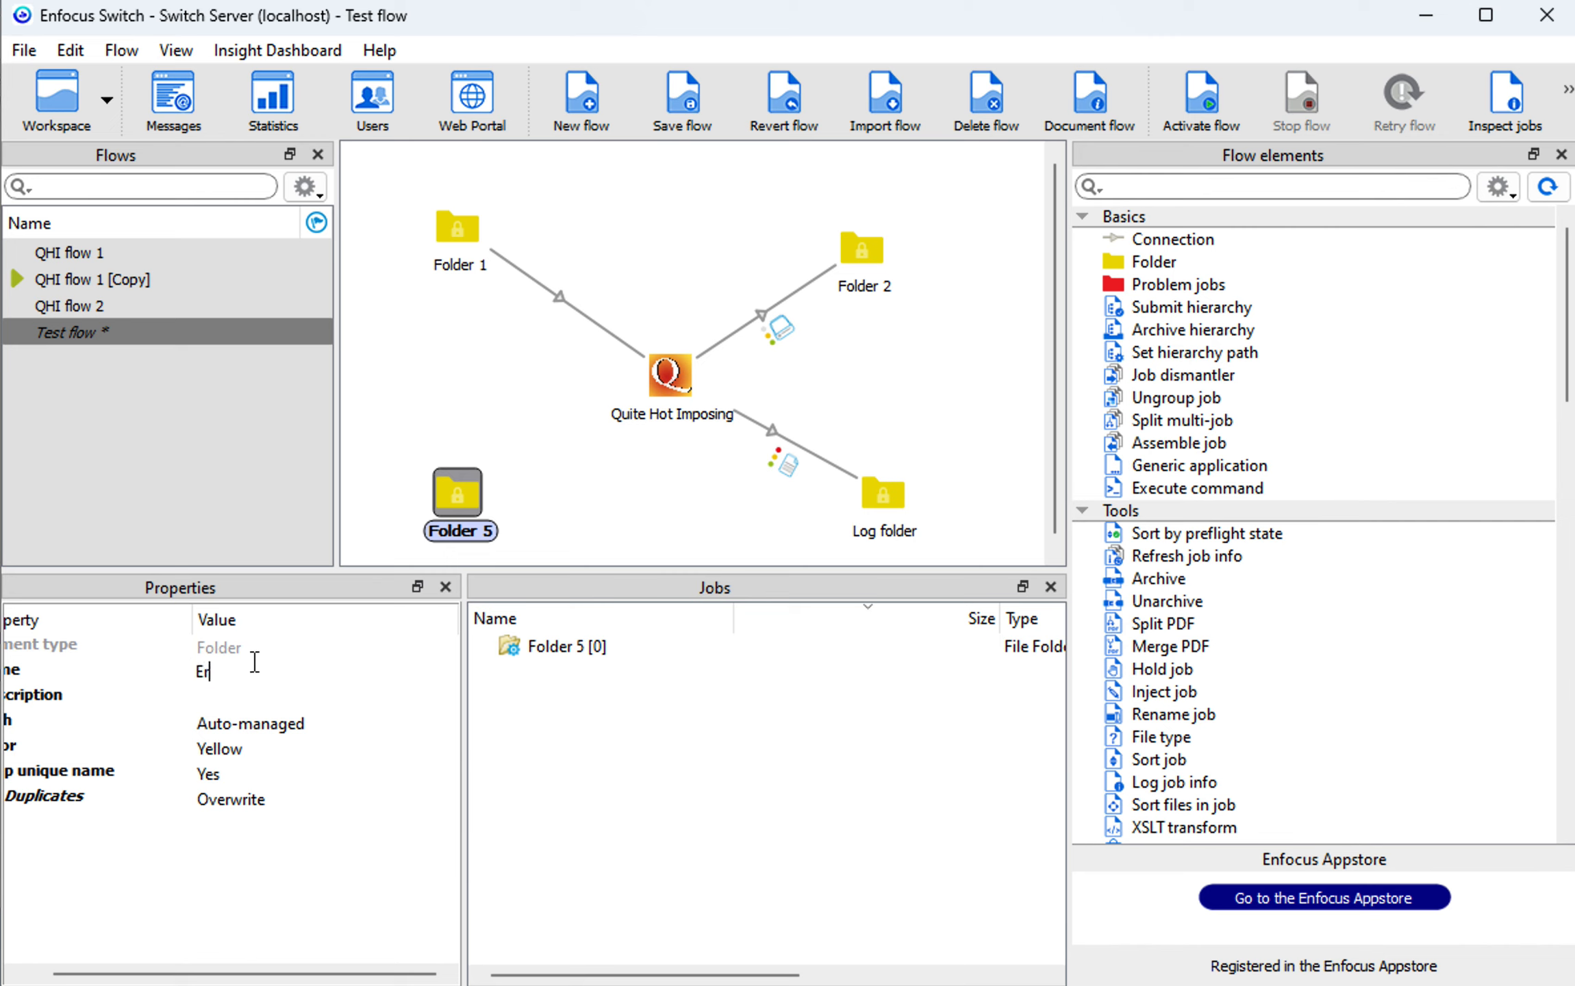
pyautogui.write('ror folder')
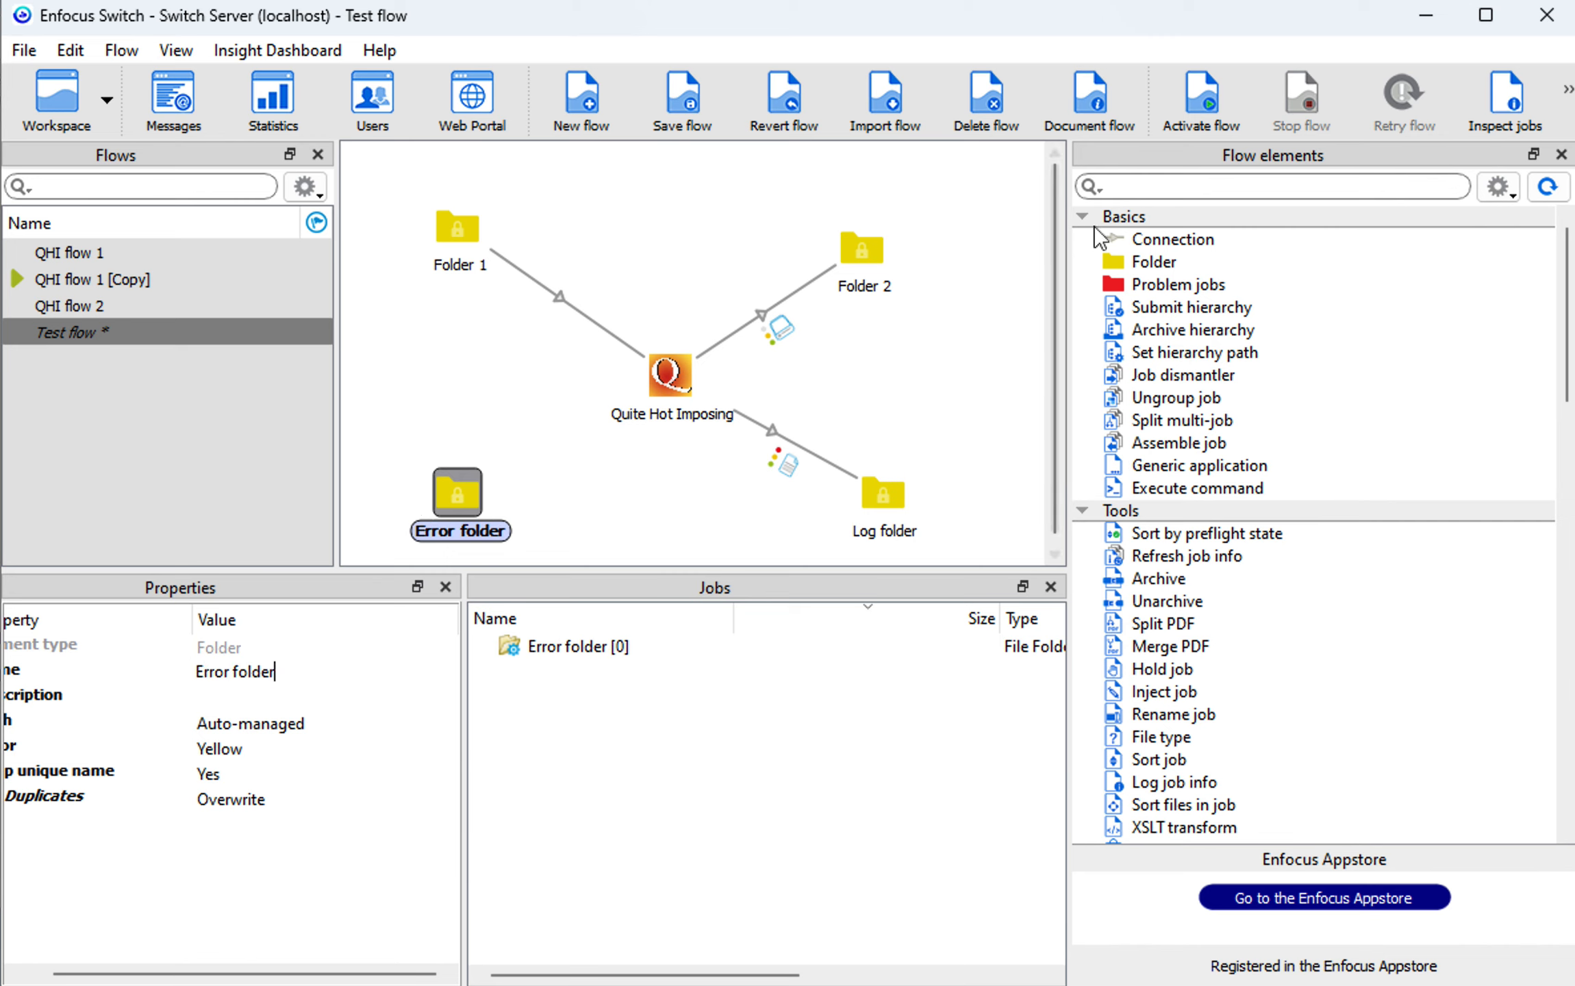
# Connect Quite Hot Imposing to the Error folder with a connection set to Carry Data.
pyautogui.click(860, 370)
pyautogui.moveTo(645, 388); pyautogui.dragTo(475, 491)
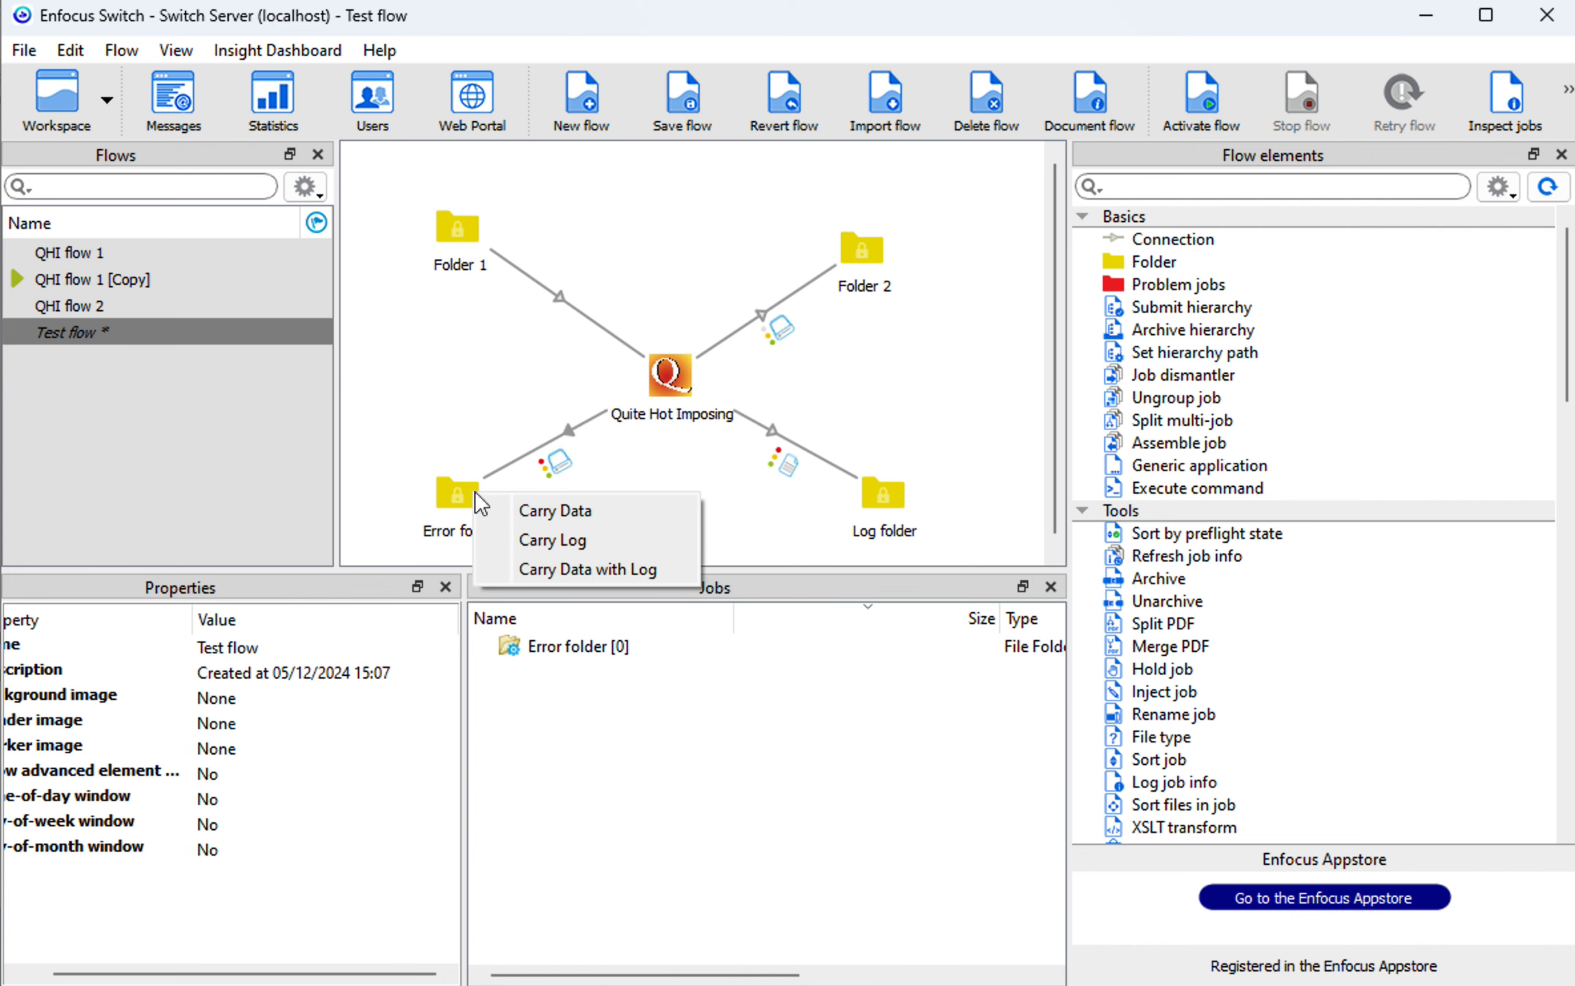
pyautogui.click(578, 510)
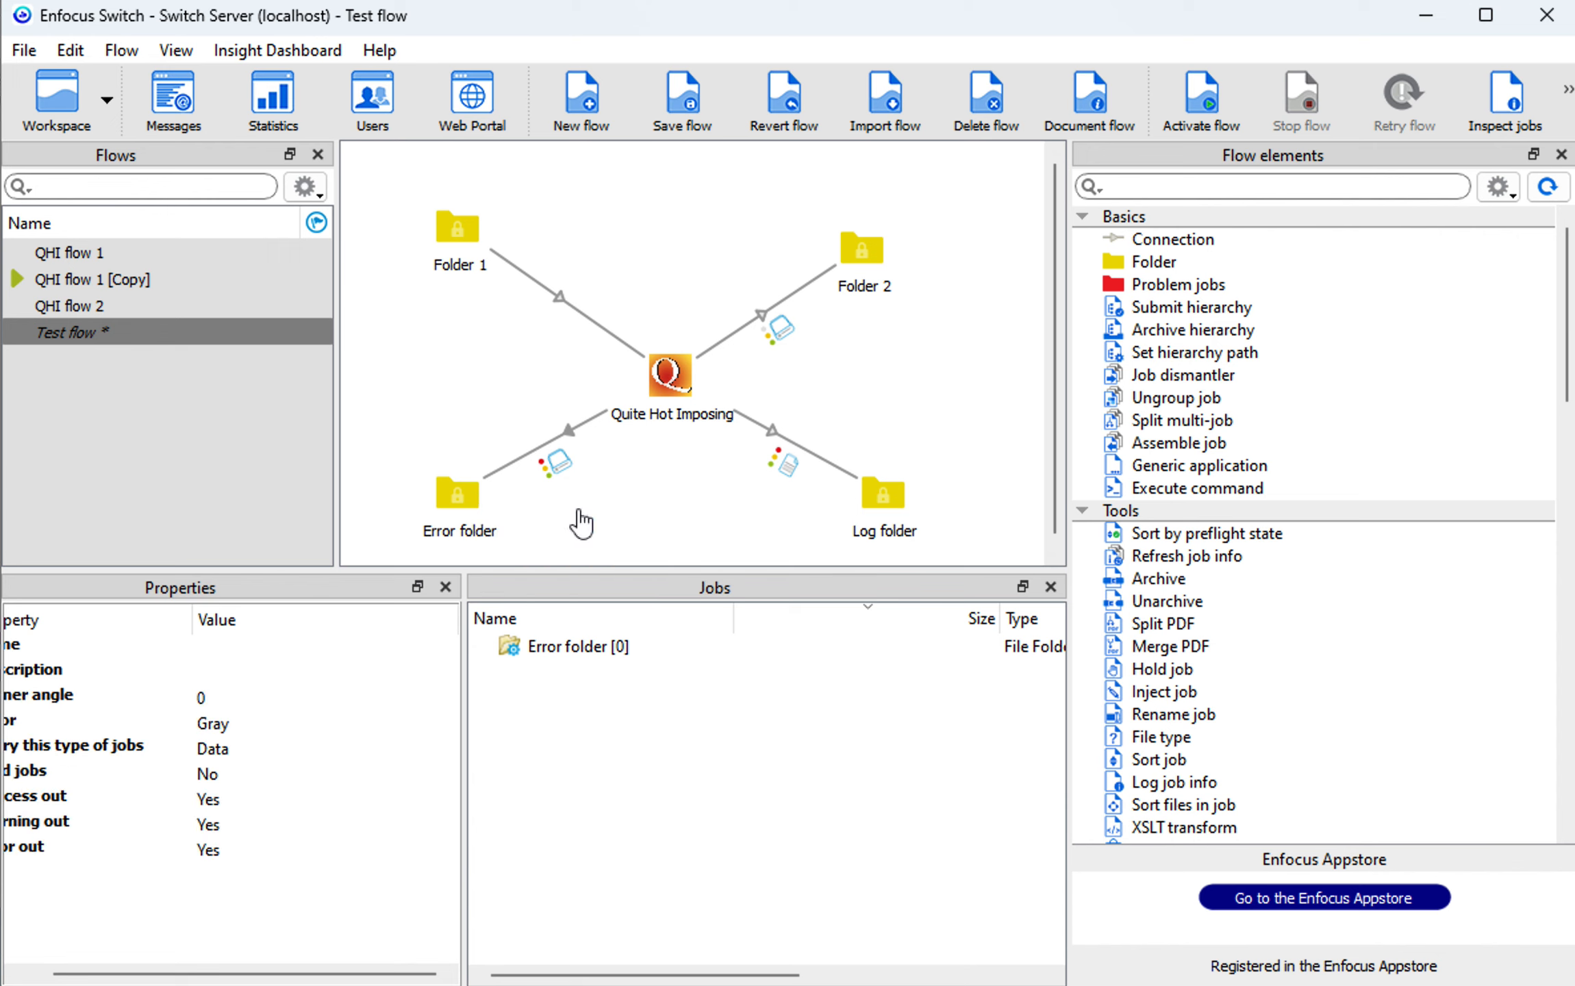
# Turn off the Success and Warning output levels on the Error folder connection, and activate the flow with its changes saved.
pyautogui.rightClick(549, 447)
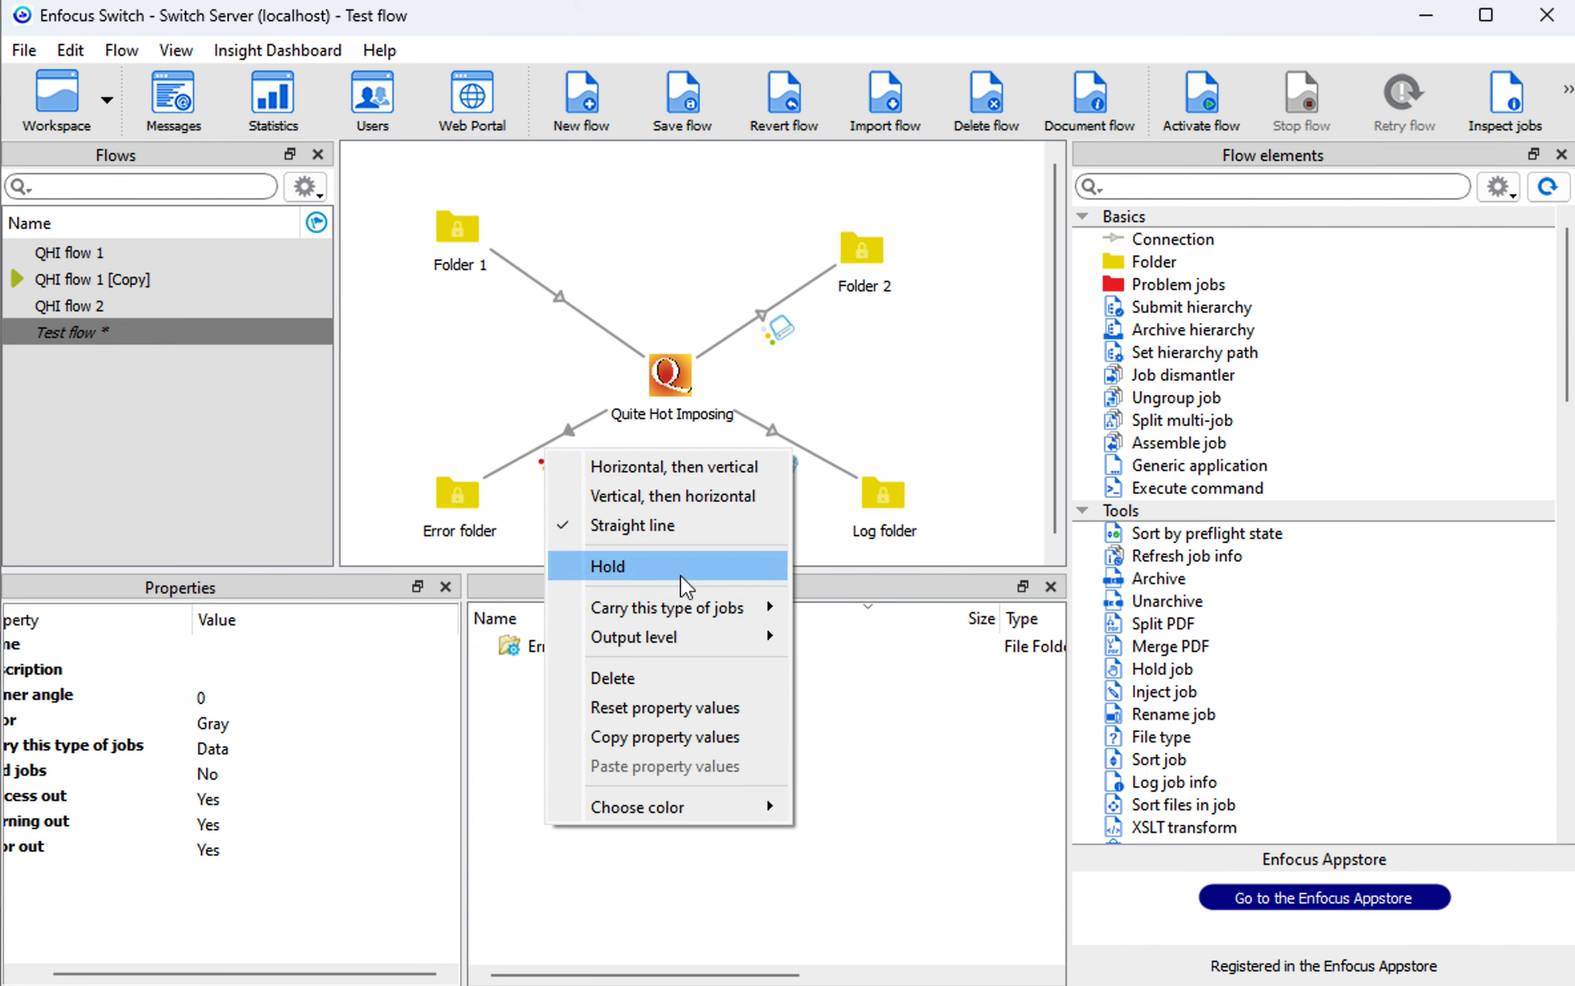
pyautogui.moveTo(702, 637)
pyautogui.click(836, 636)
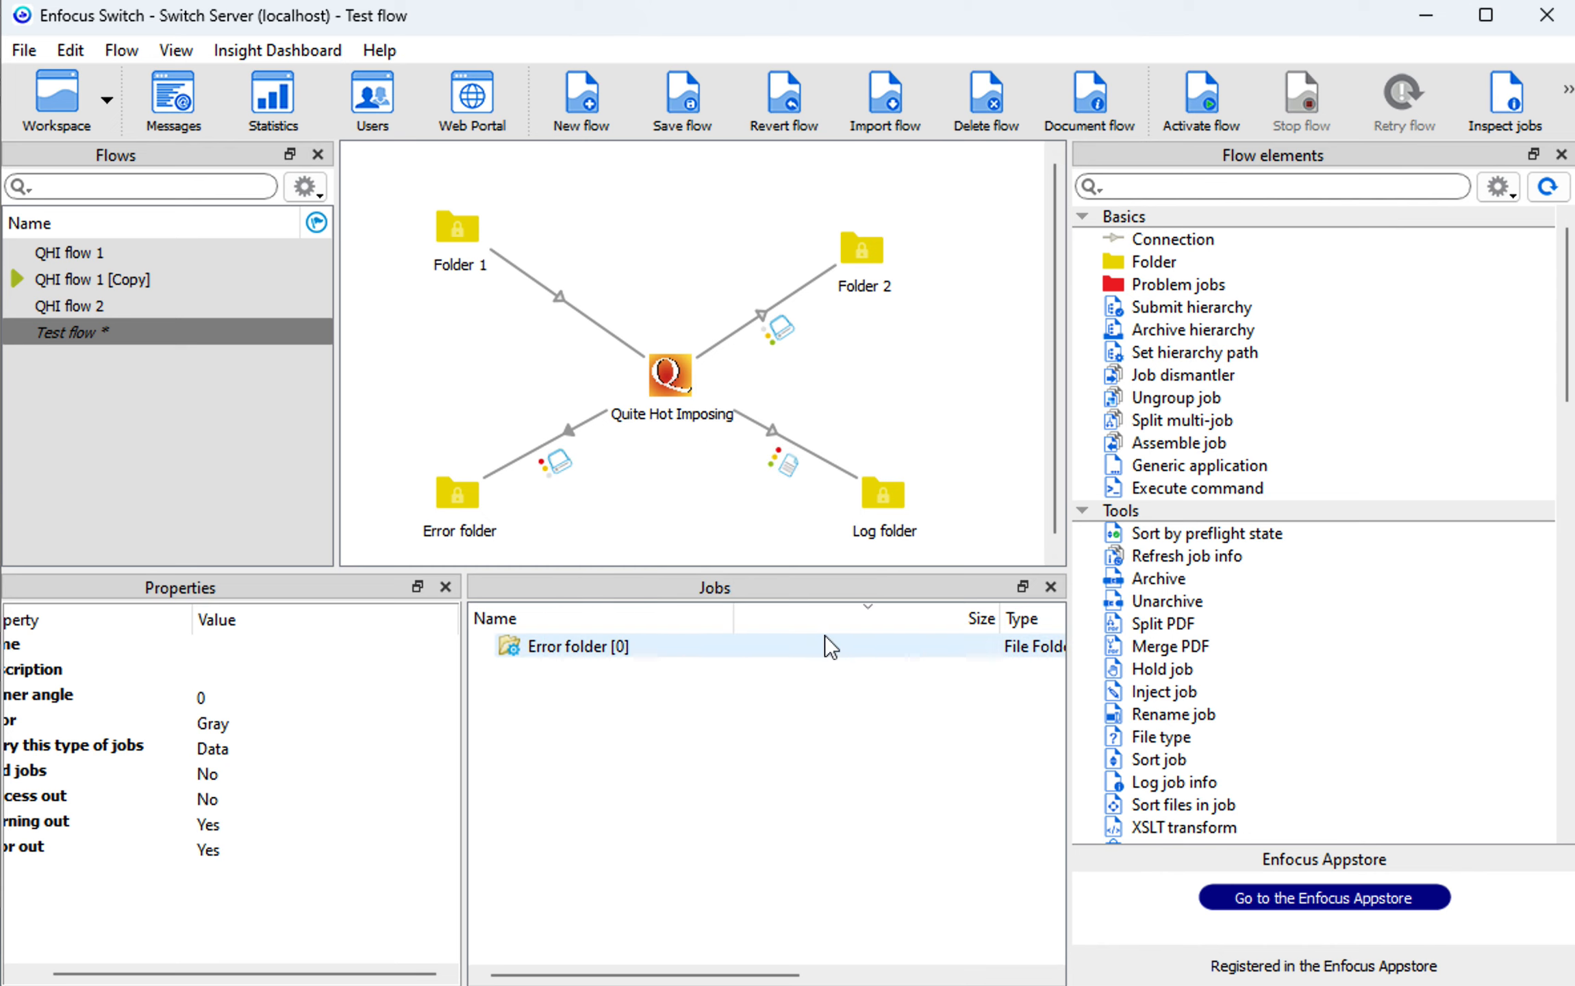
pyautogui.rightClick(542, 454)
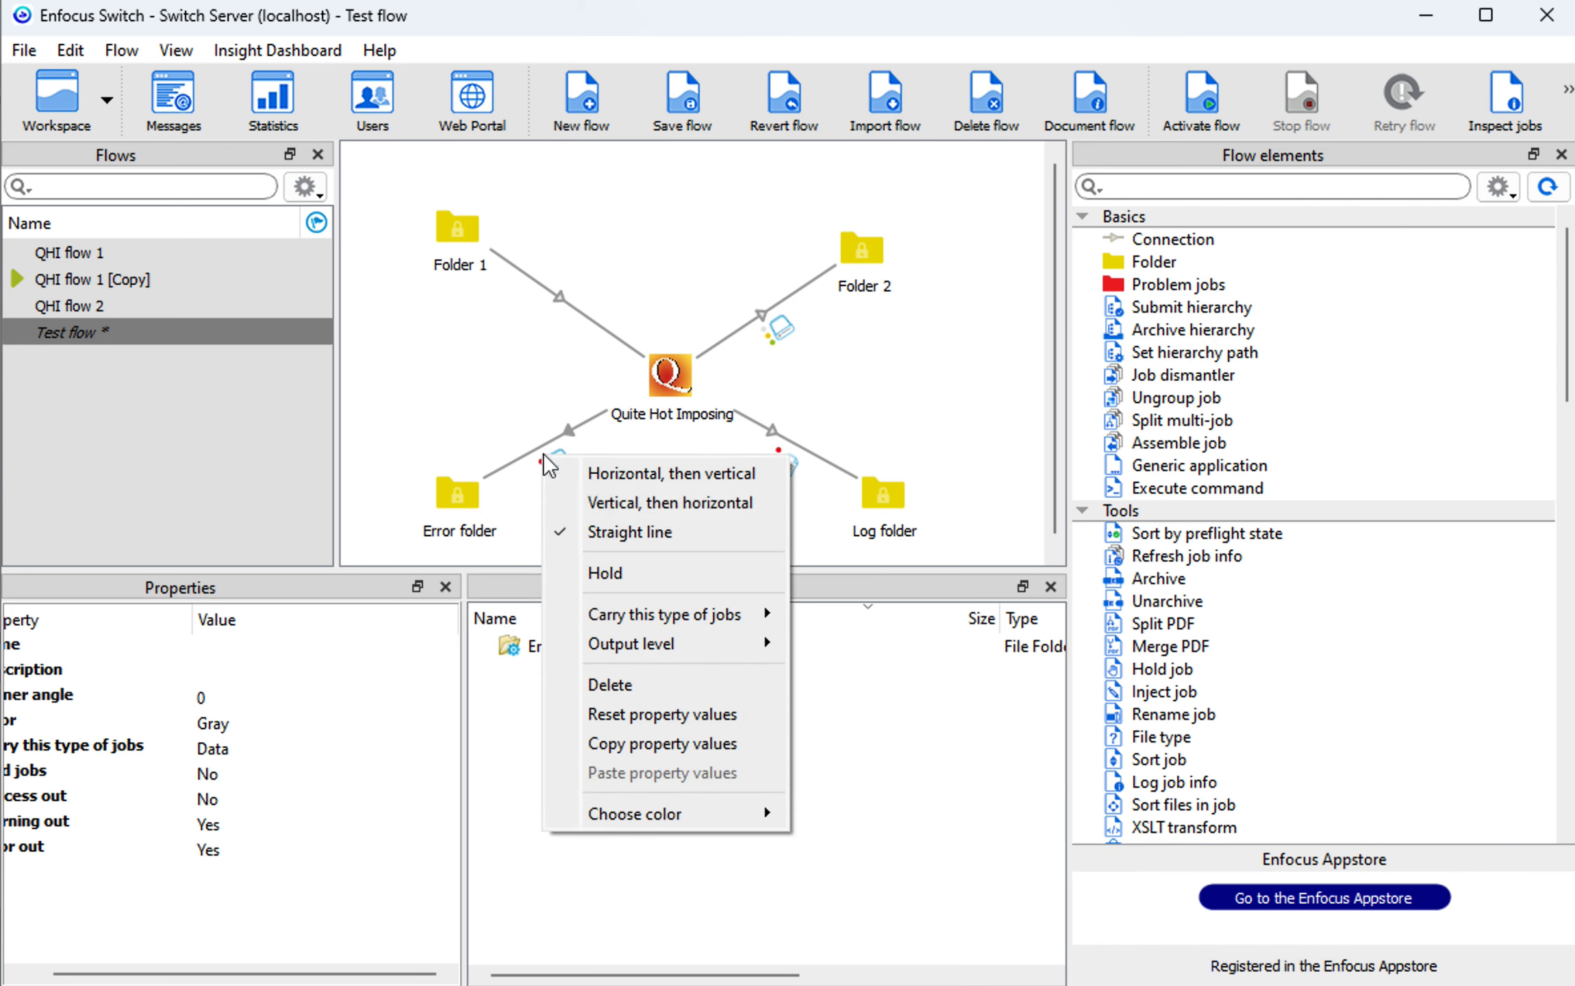
pyautogui.moveTo(688, 644)
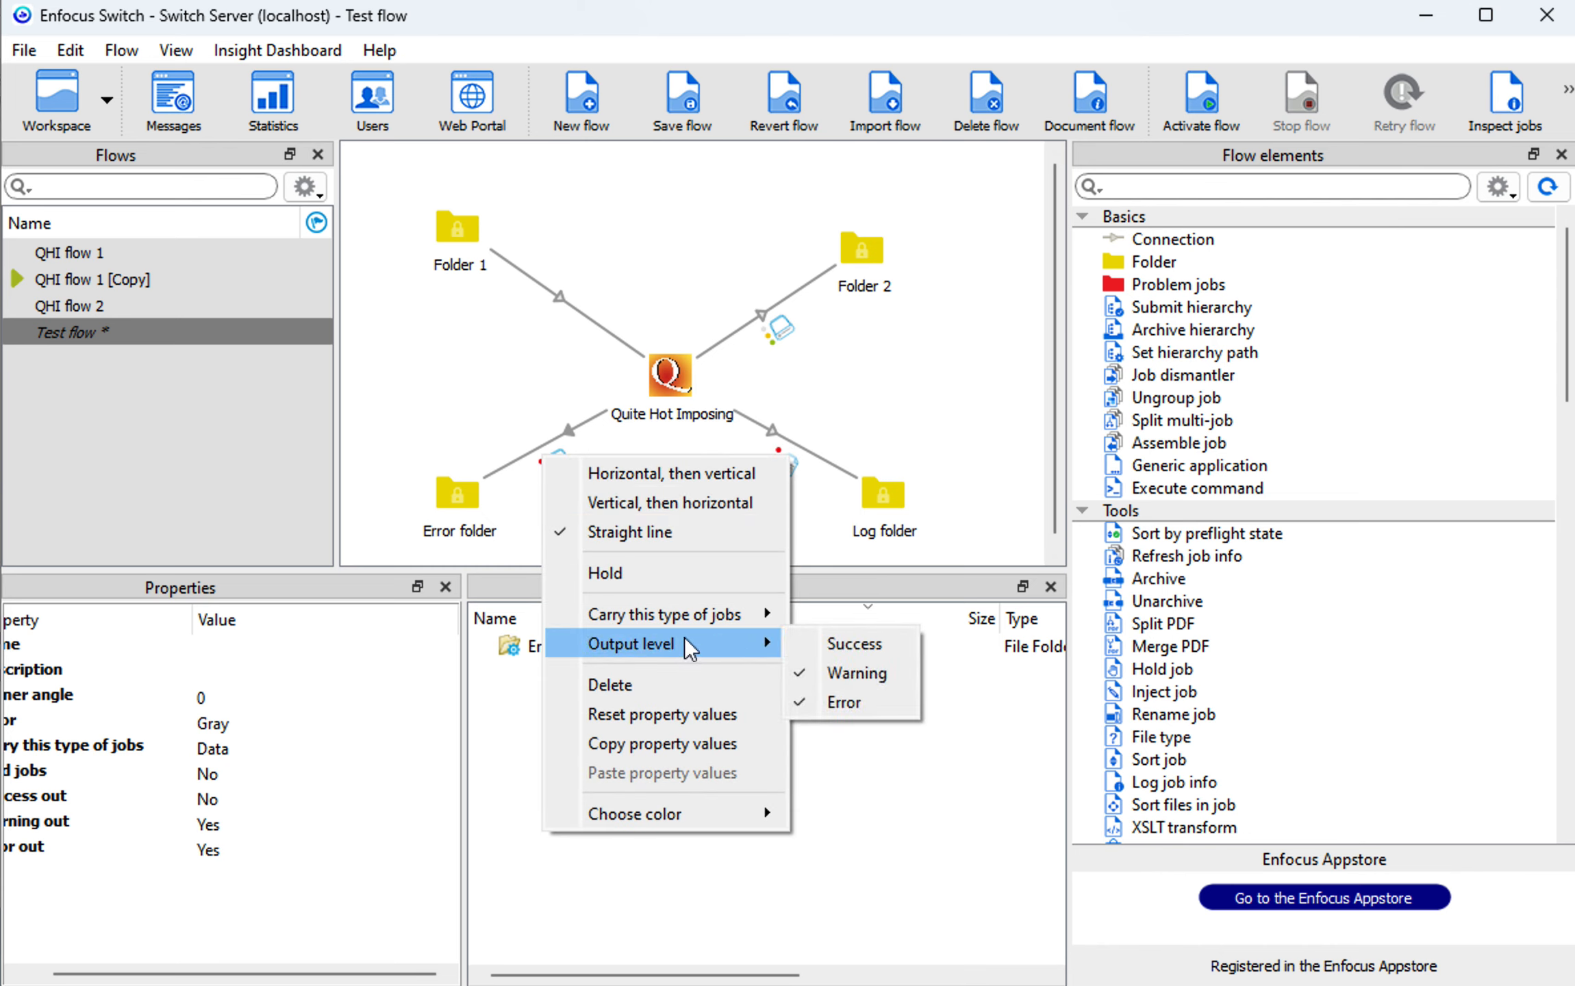
pyautogui.click(878, 674)
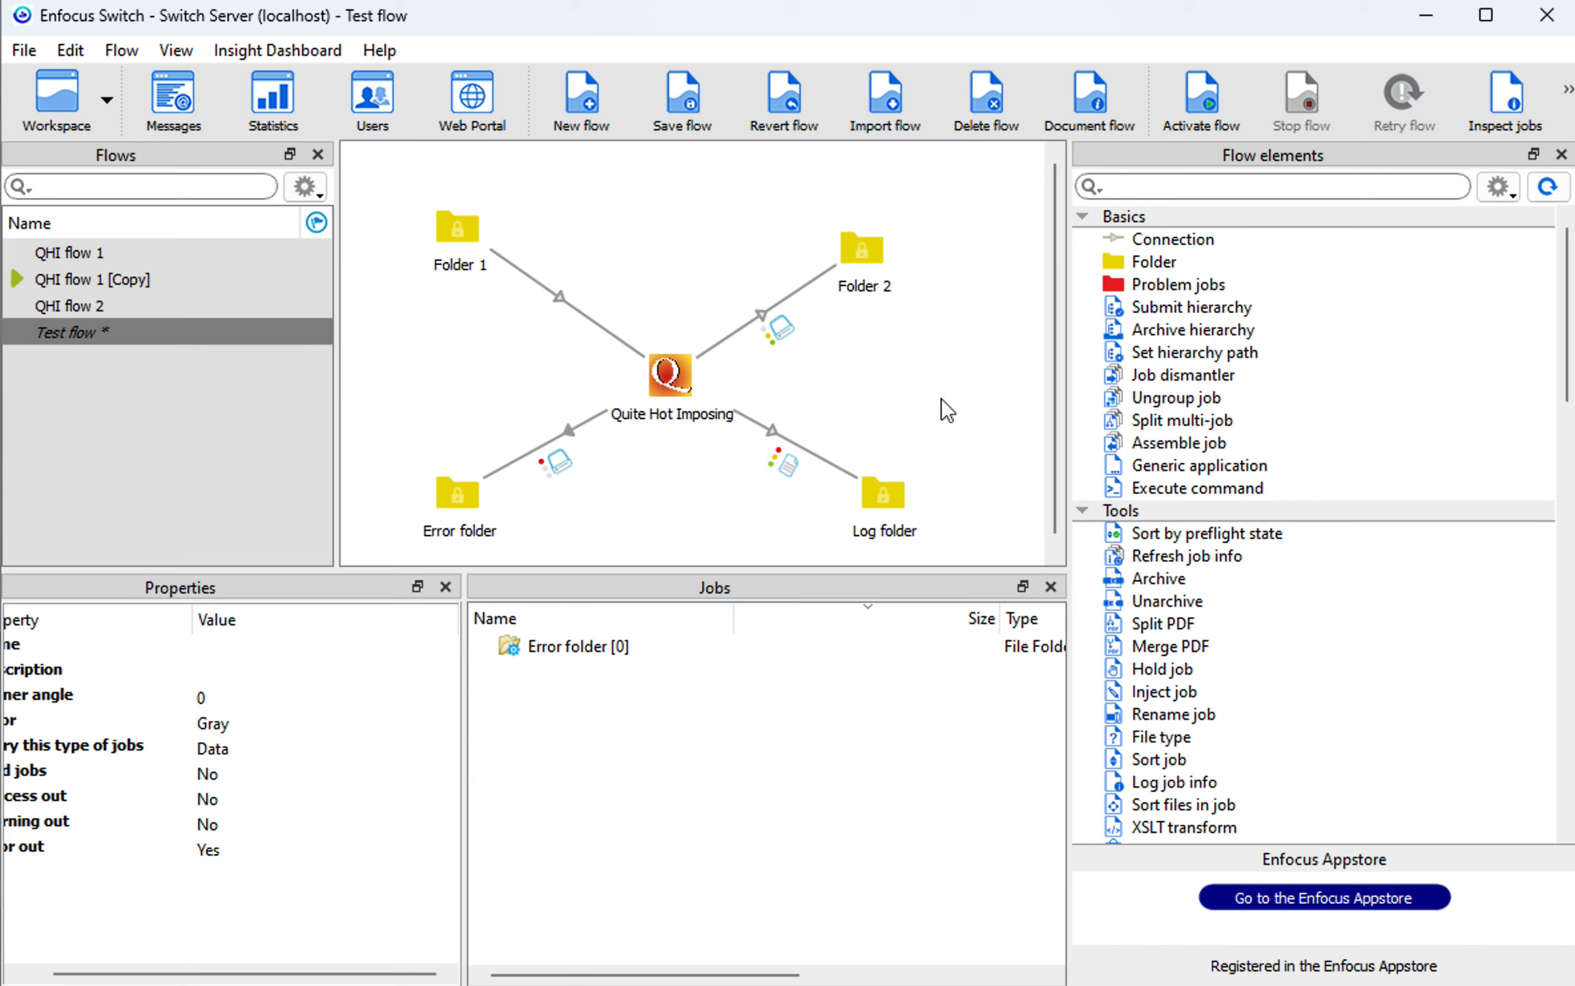
pyautogui.click(1205, 120)
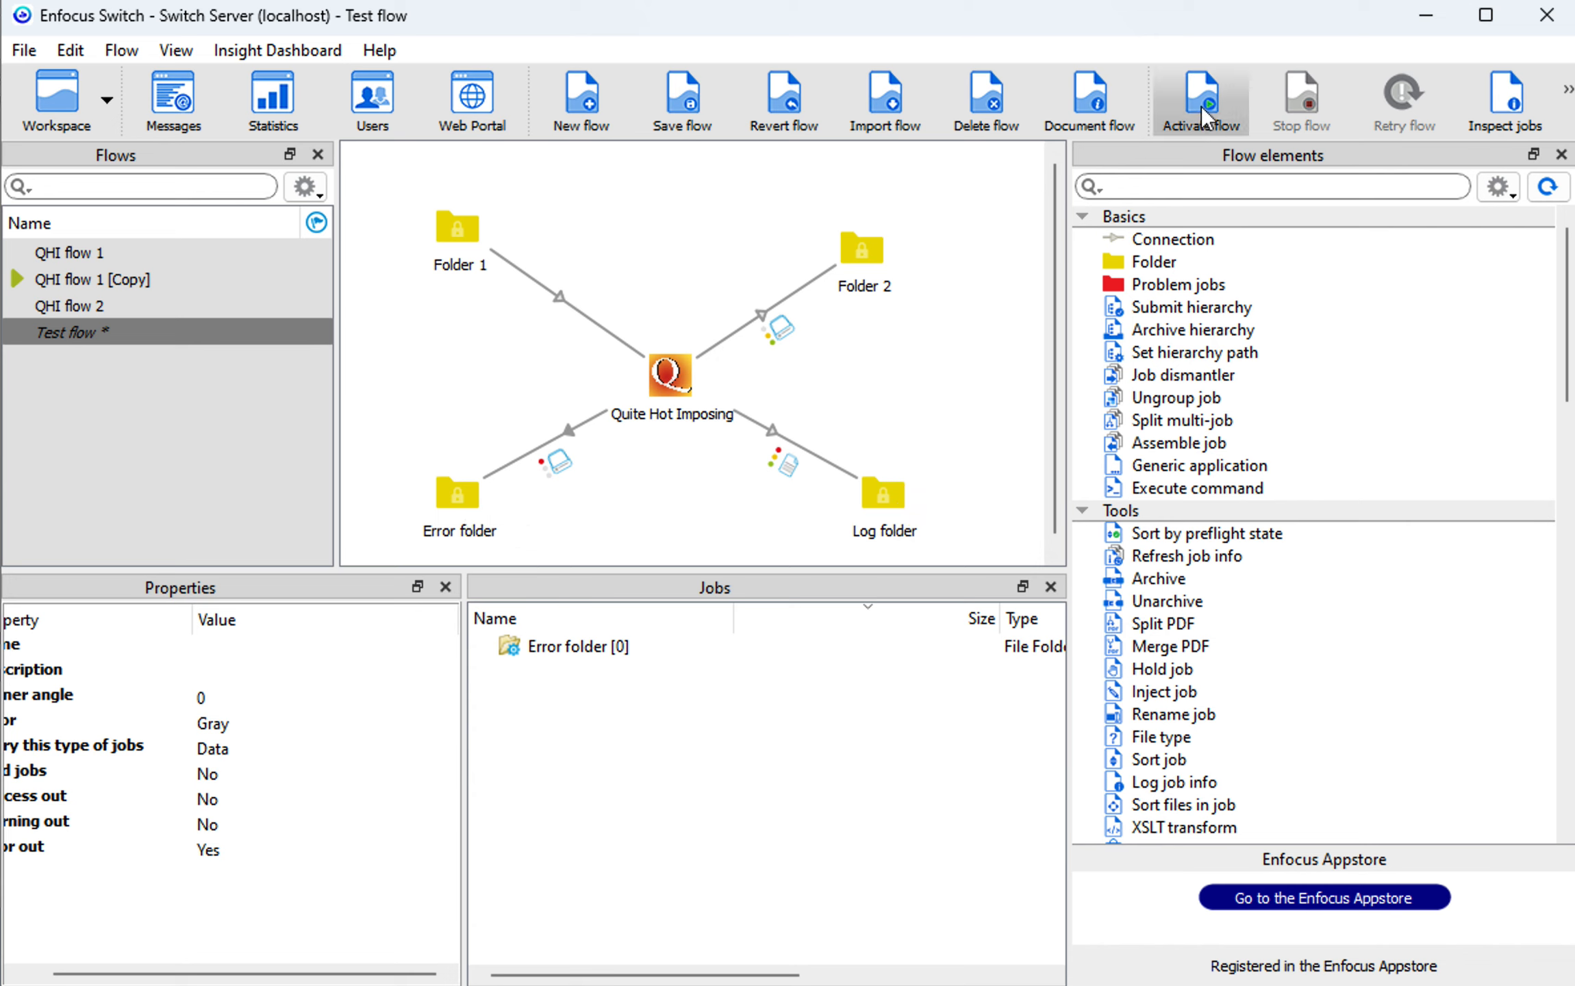
pyautogui.click(836, 593)
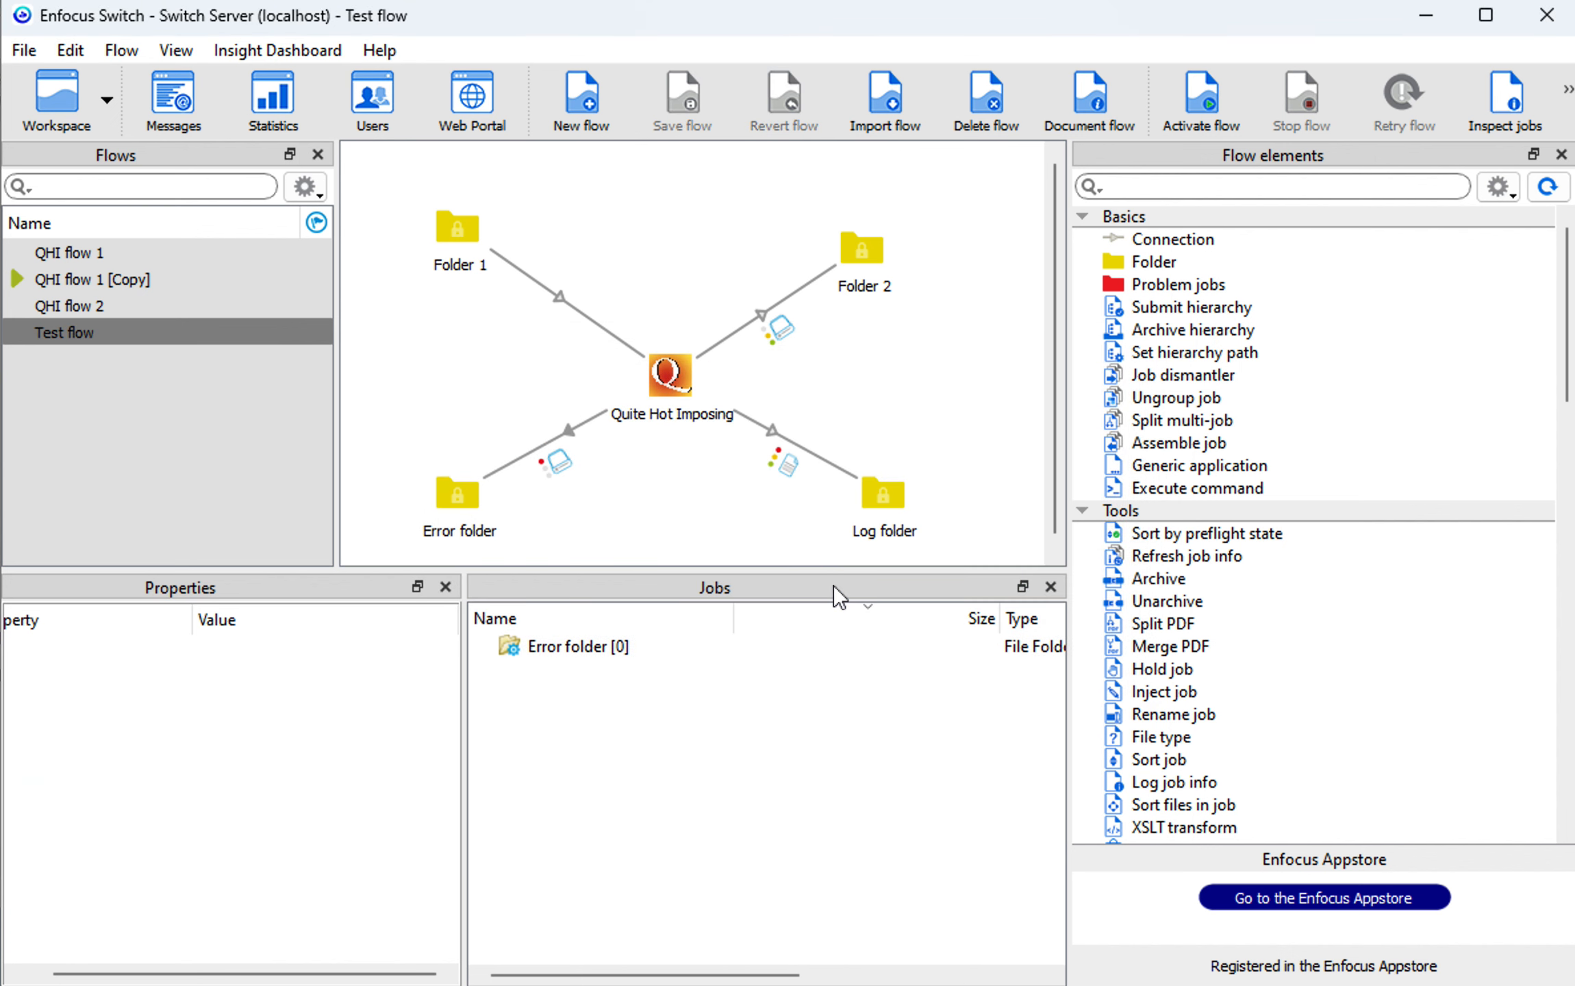
# Delete no printing.pdf from Folder 2 and no printing.log from the Log folder.
pyautogui.click(851, 243)
pyautogui.click(575, 673)
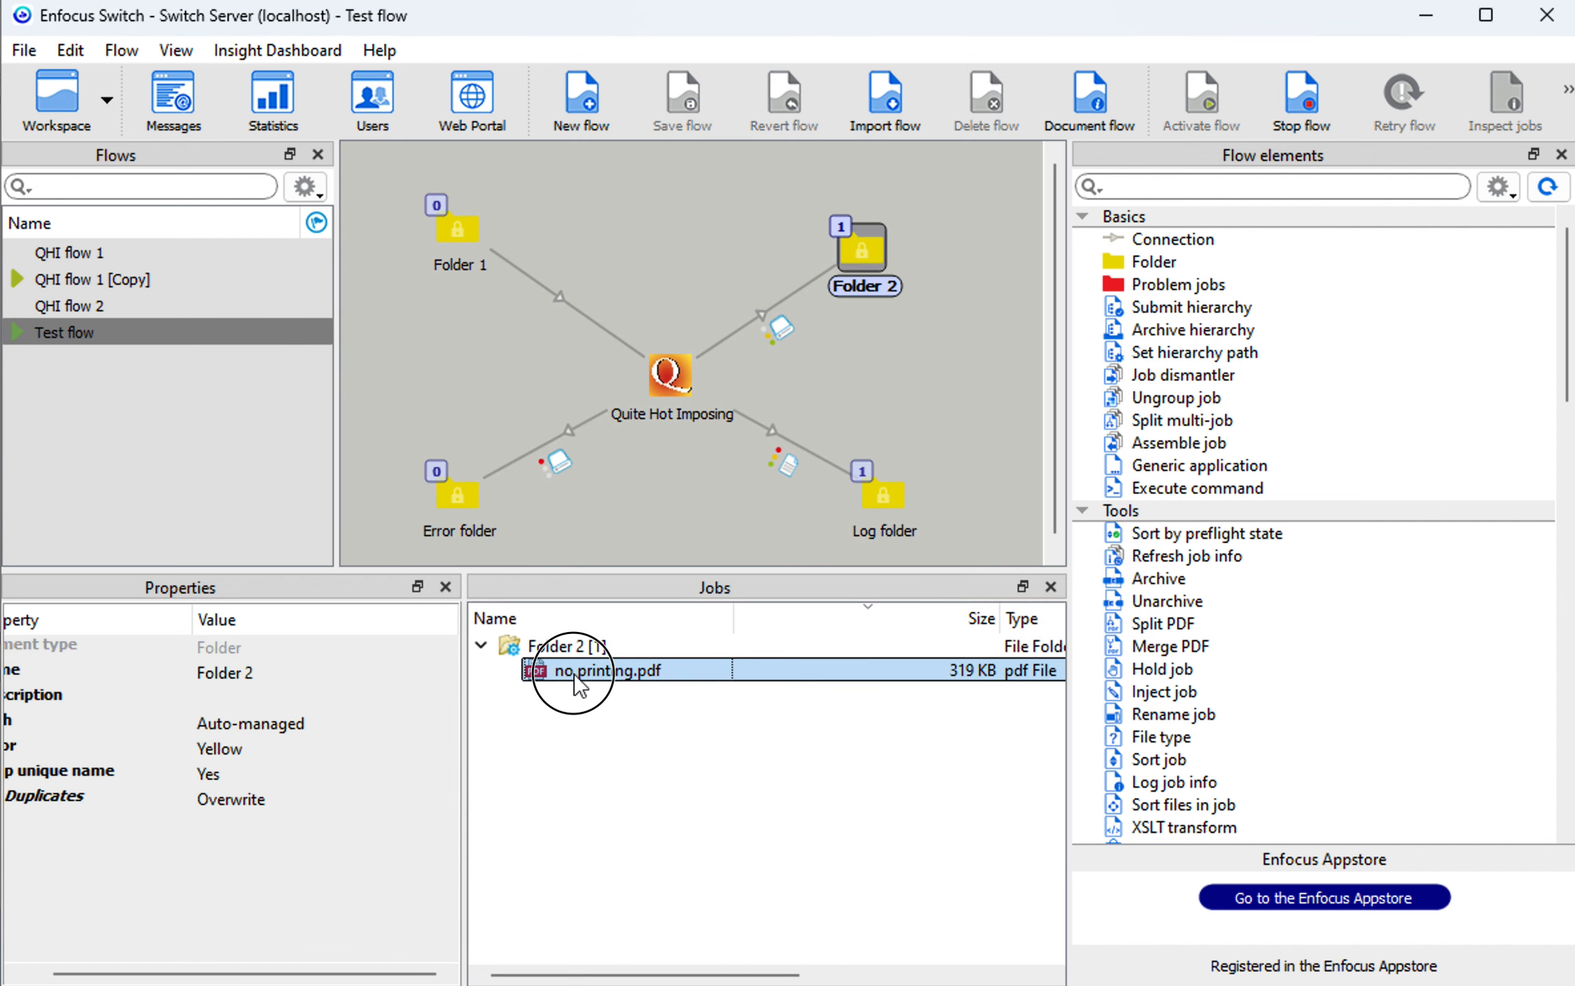
pyautogui.press('Delete')
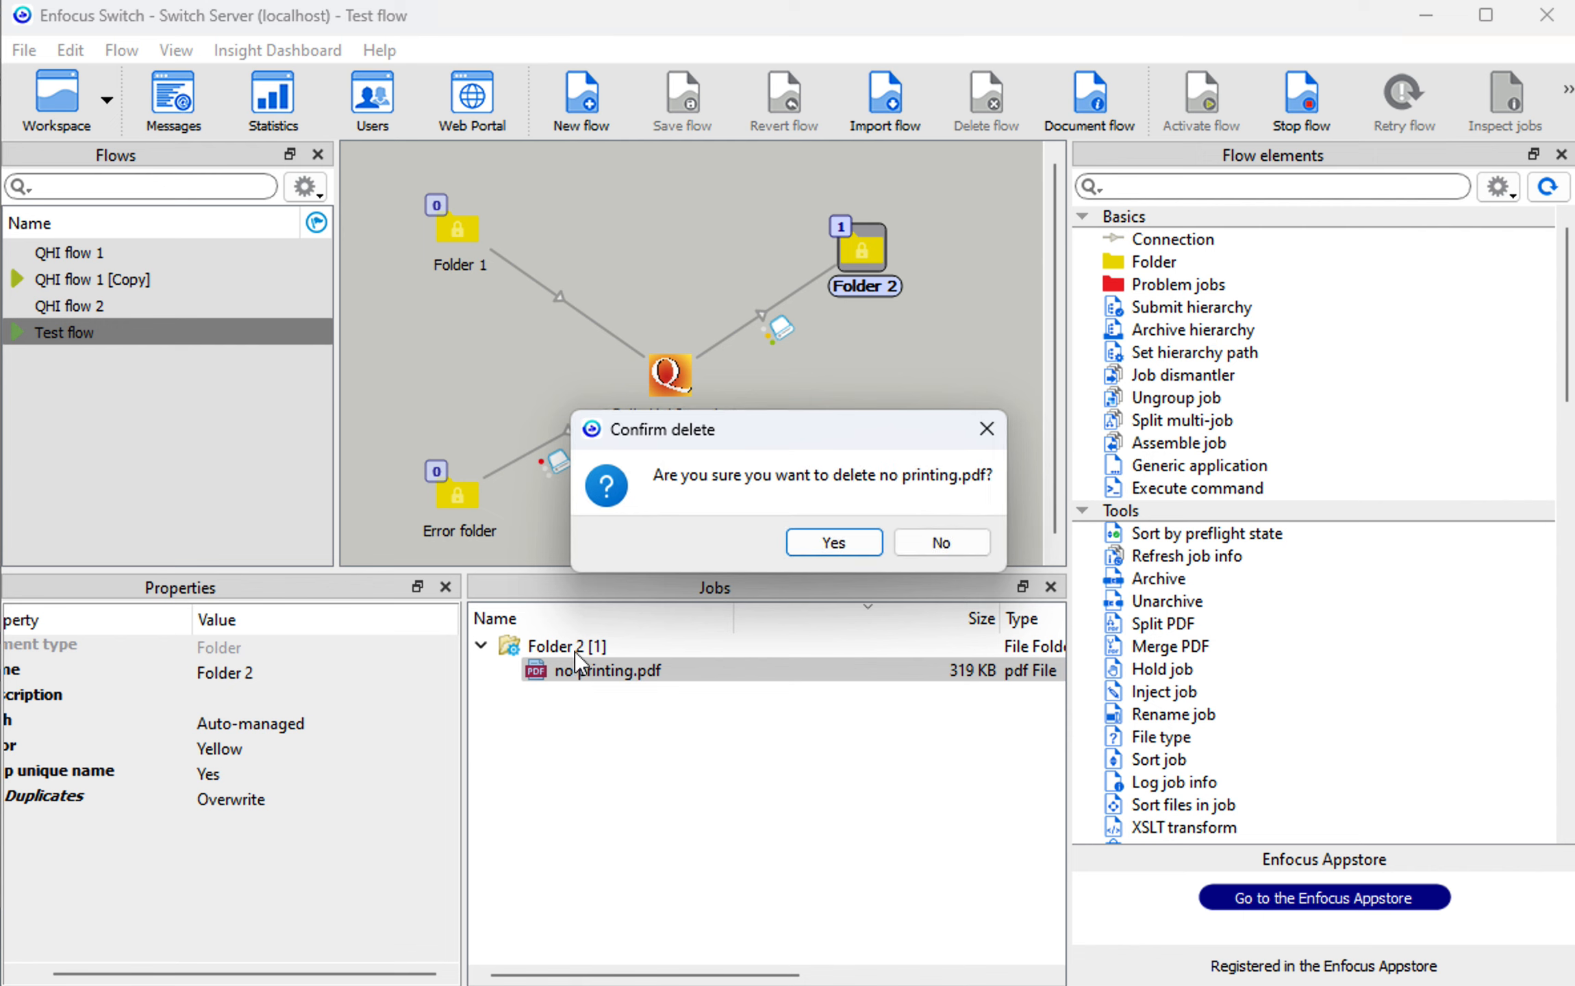
pyautogui.click(832, 538)
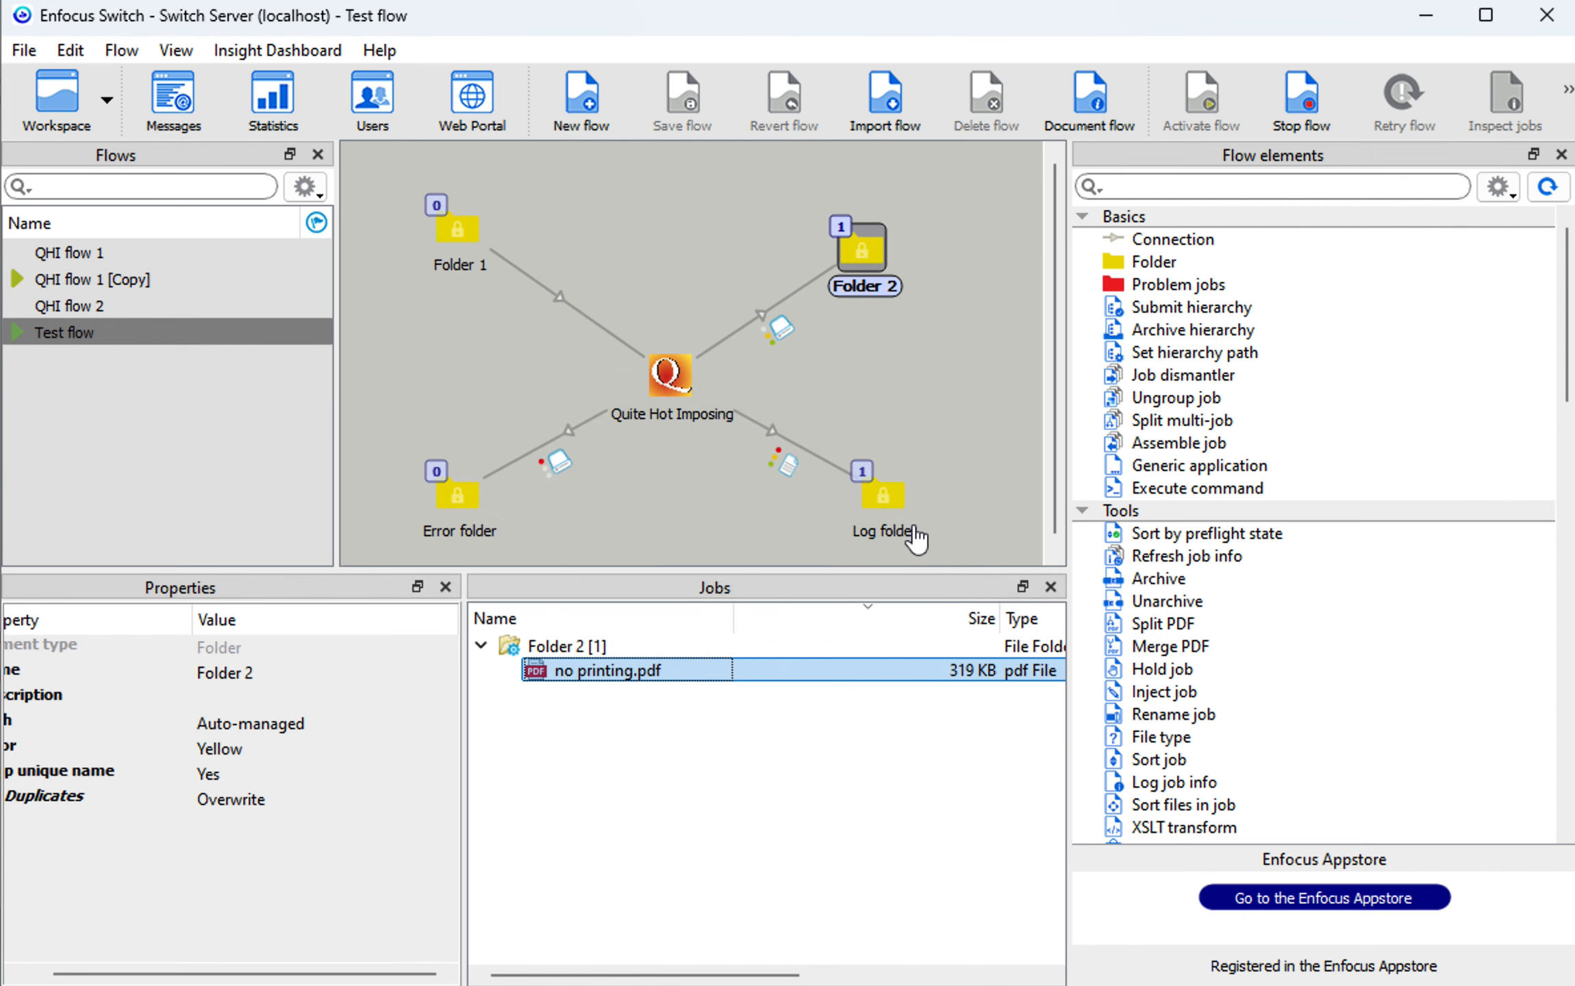
pyautogui.click(890, 521)
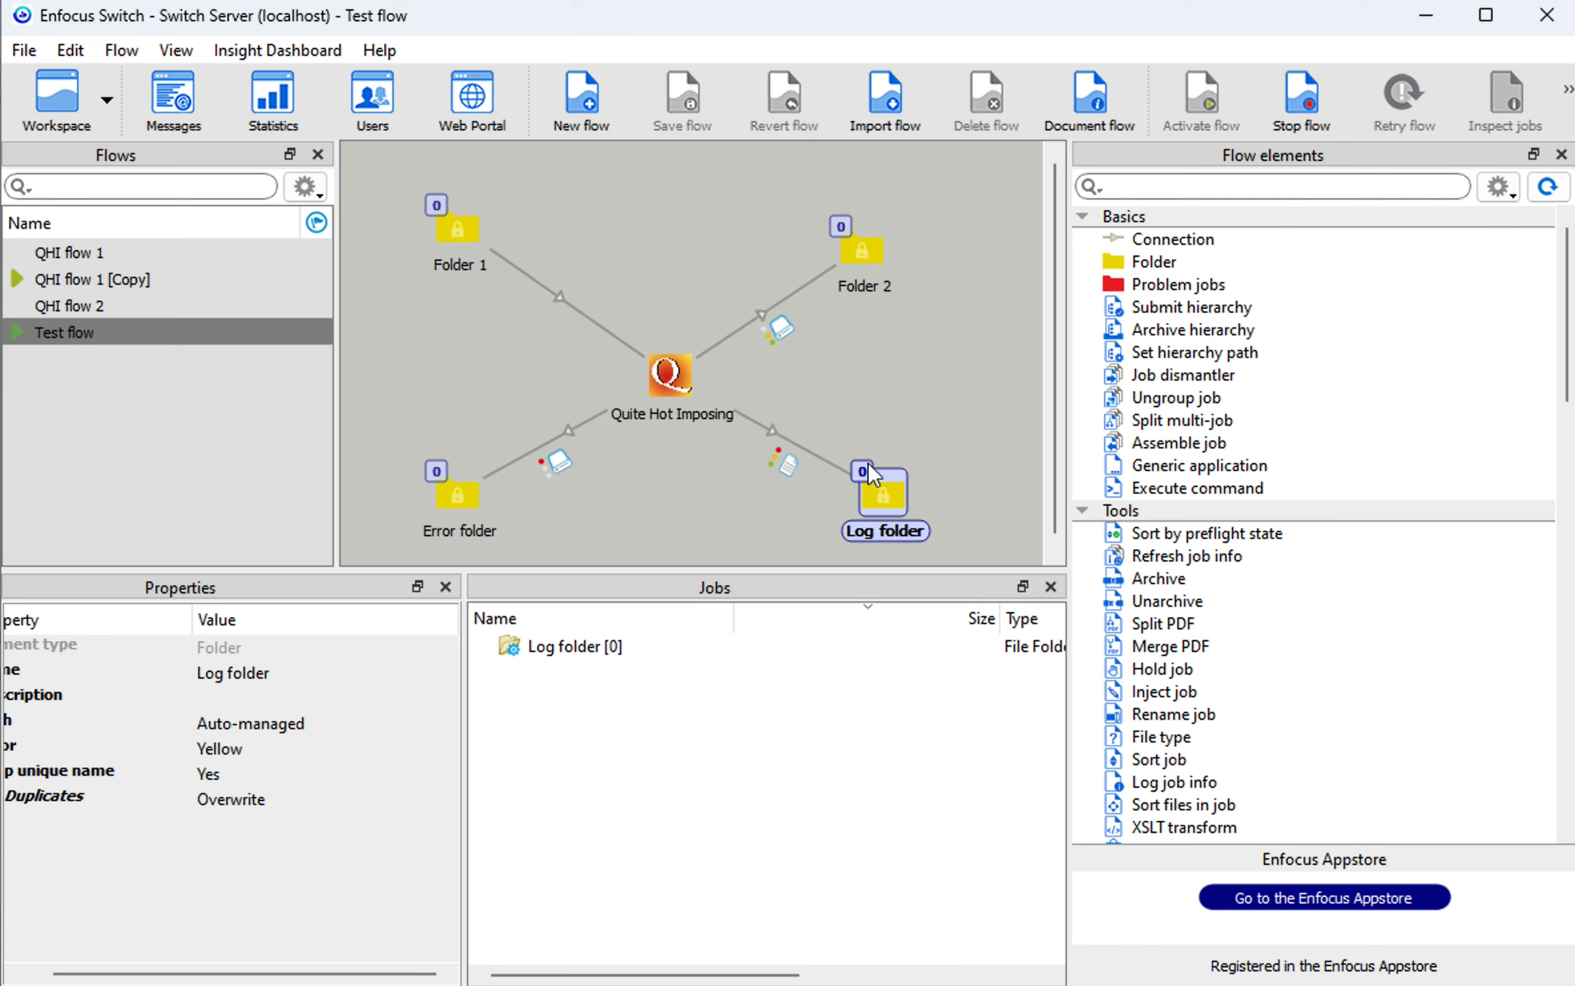
pyautogui.click(590, 667)
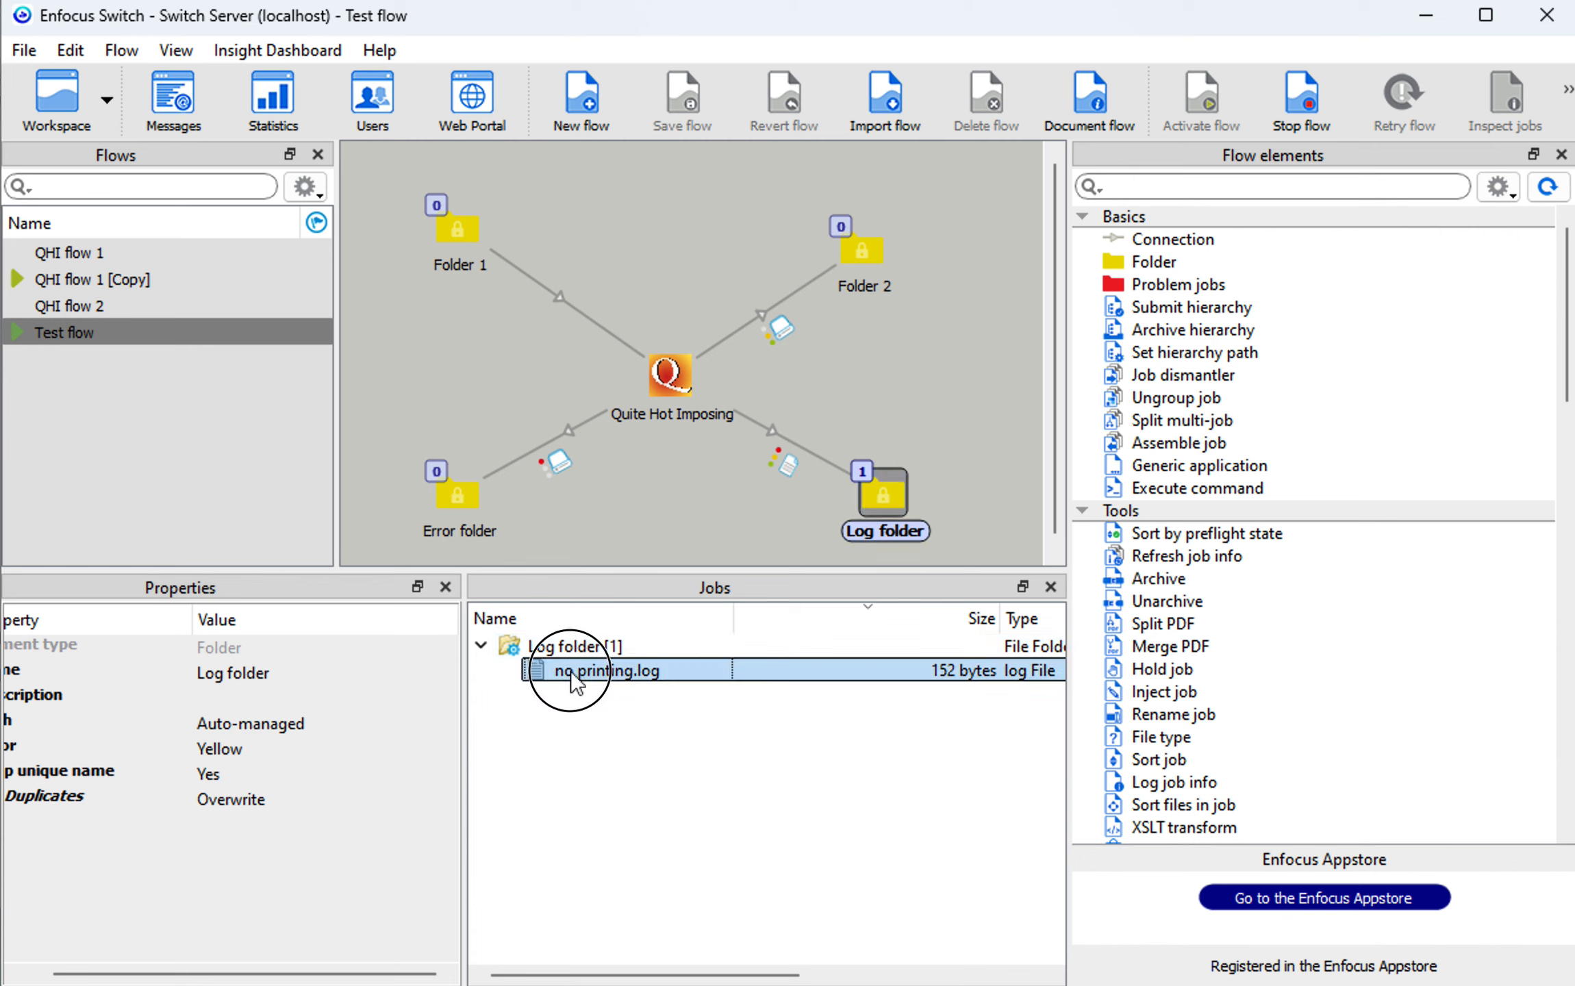
pyautogui.press('Delete')
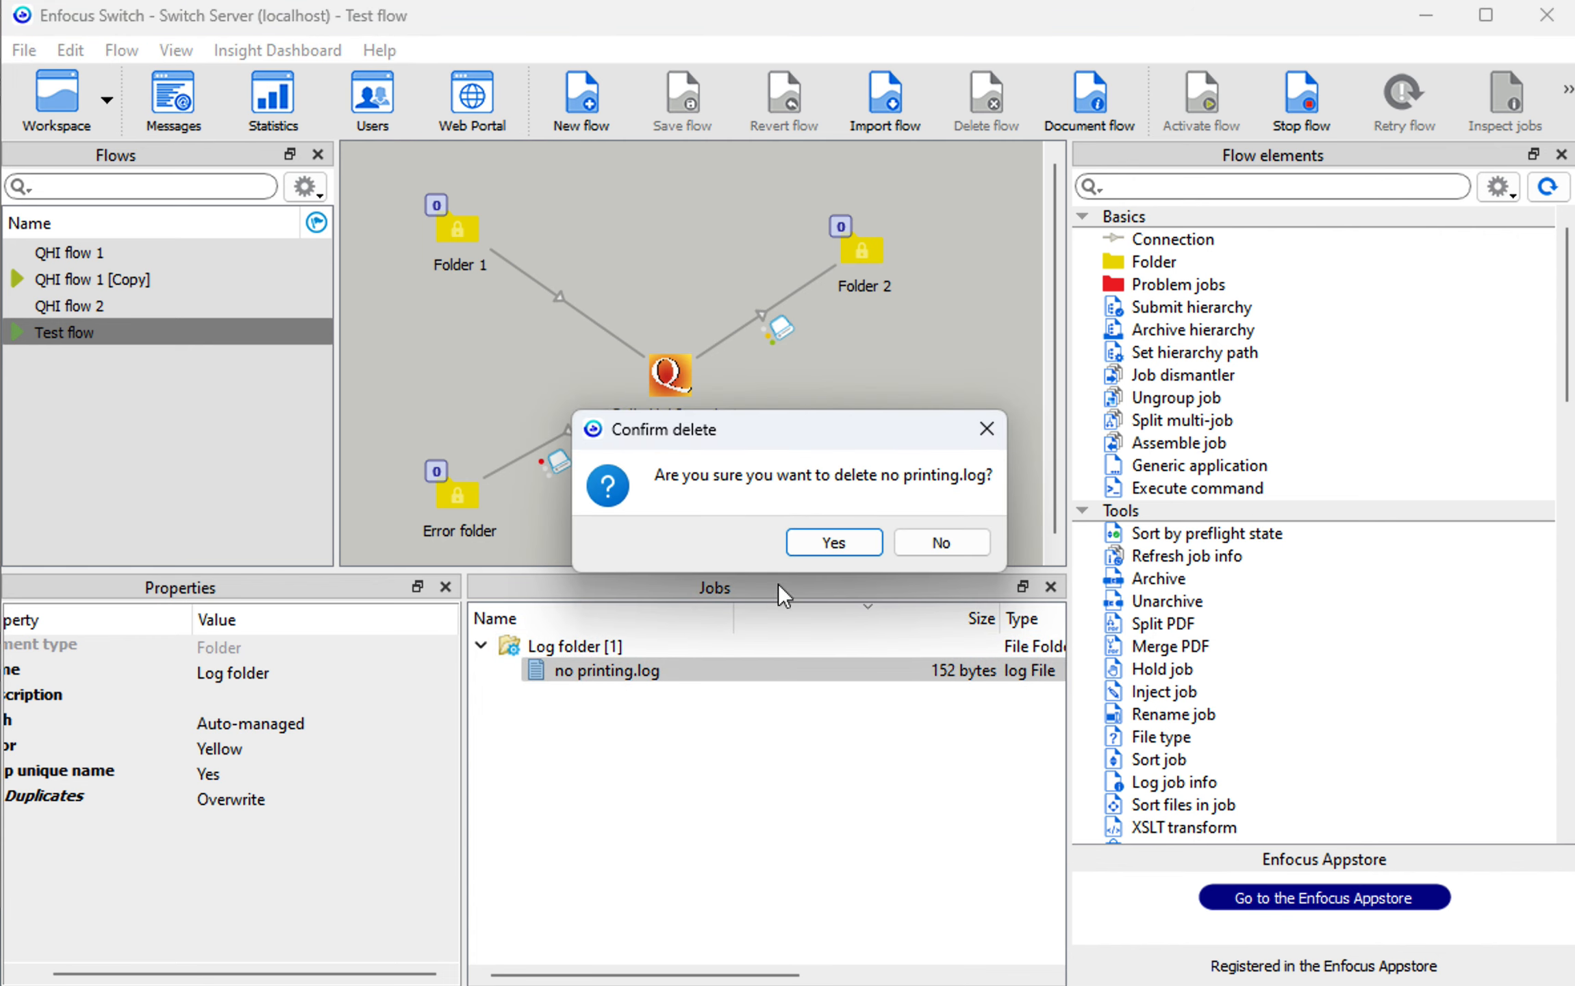
pyautogui.click(824, 546)
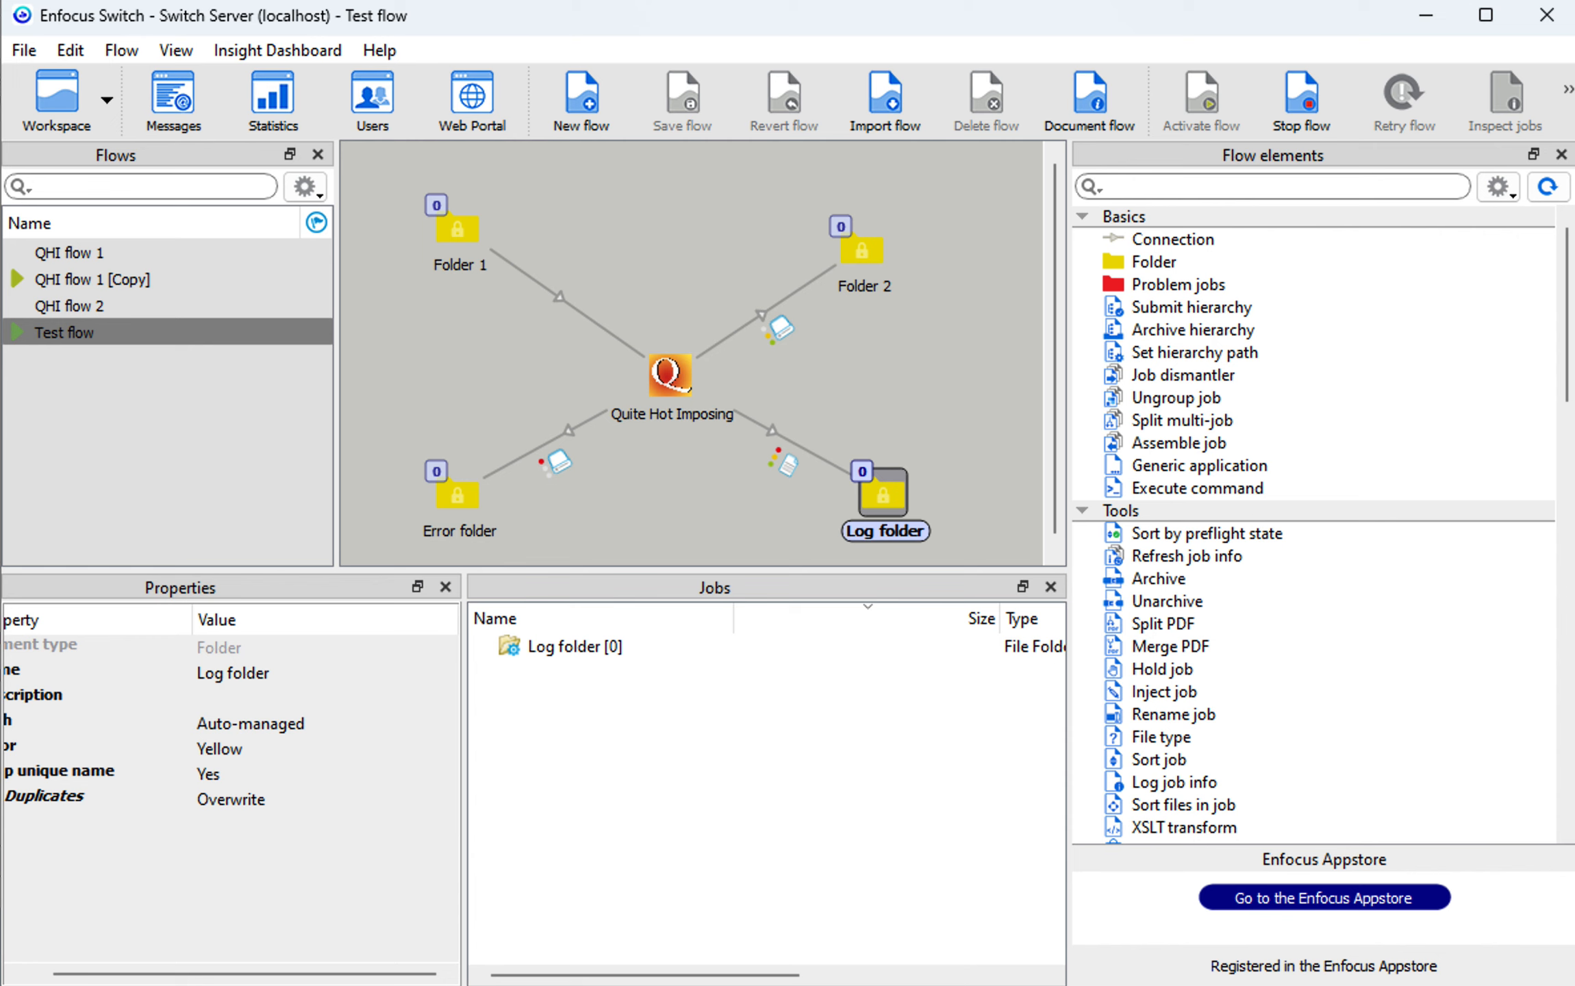
# Submit no printing.pdf to Folder 1 and check the jobs in the Error folder and Log folder.
pyautogui.moveTo(285, 558); pyautogui.dragTo(460, 227)
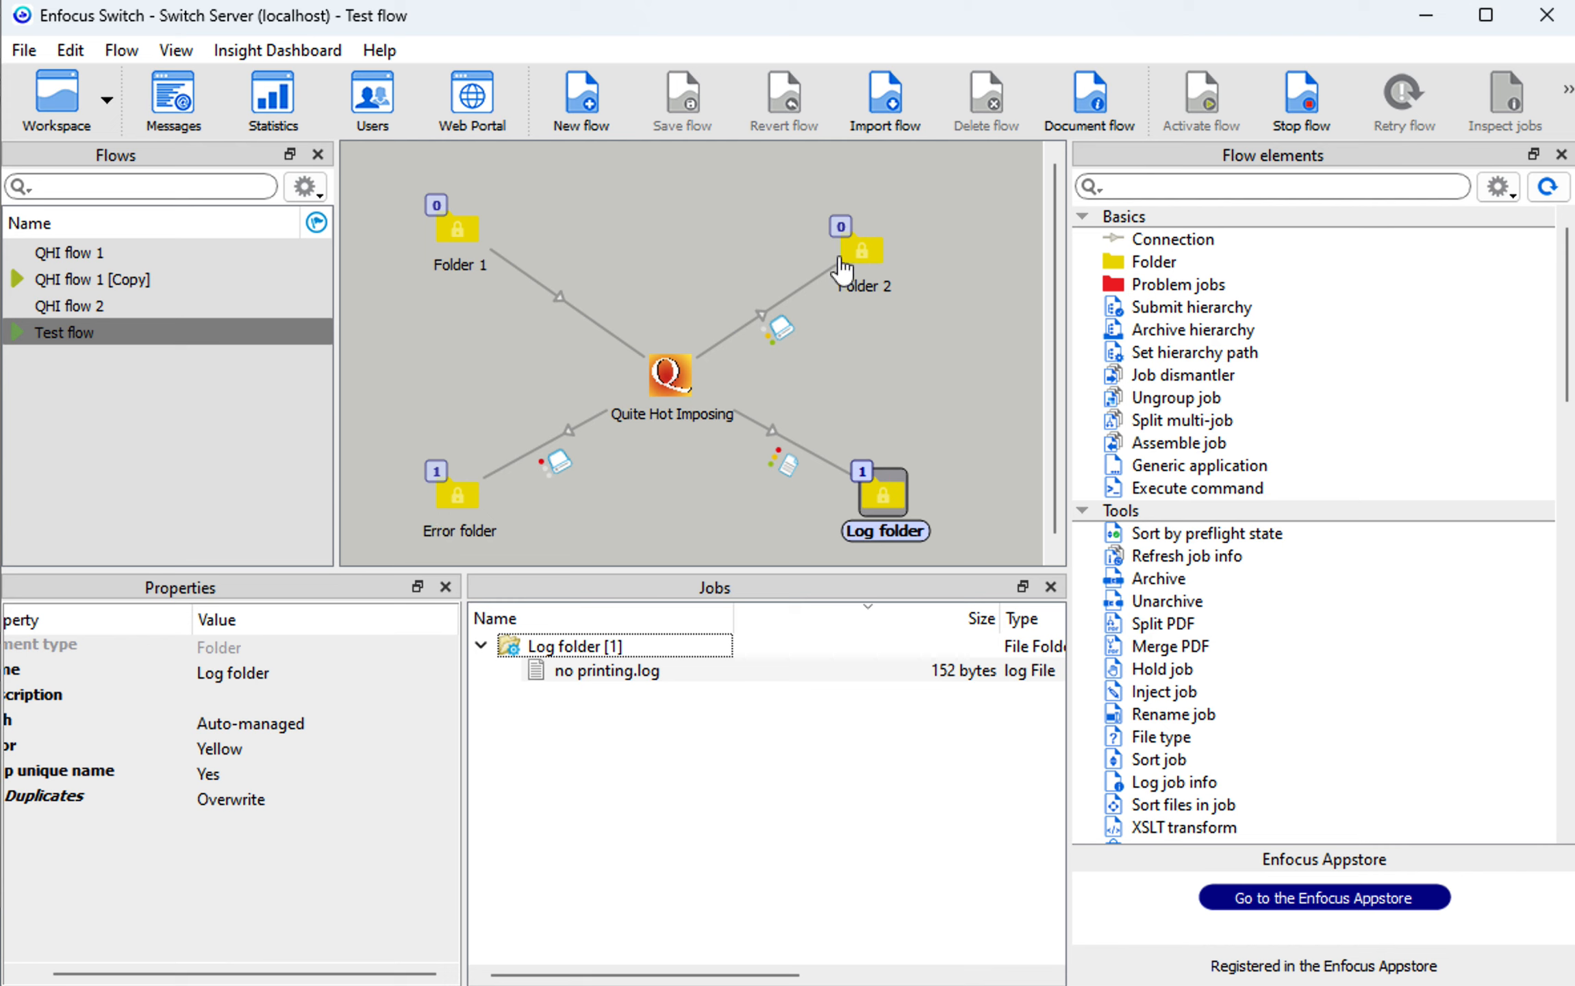
pyautogui.click(459, 510)
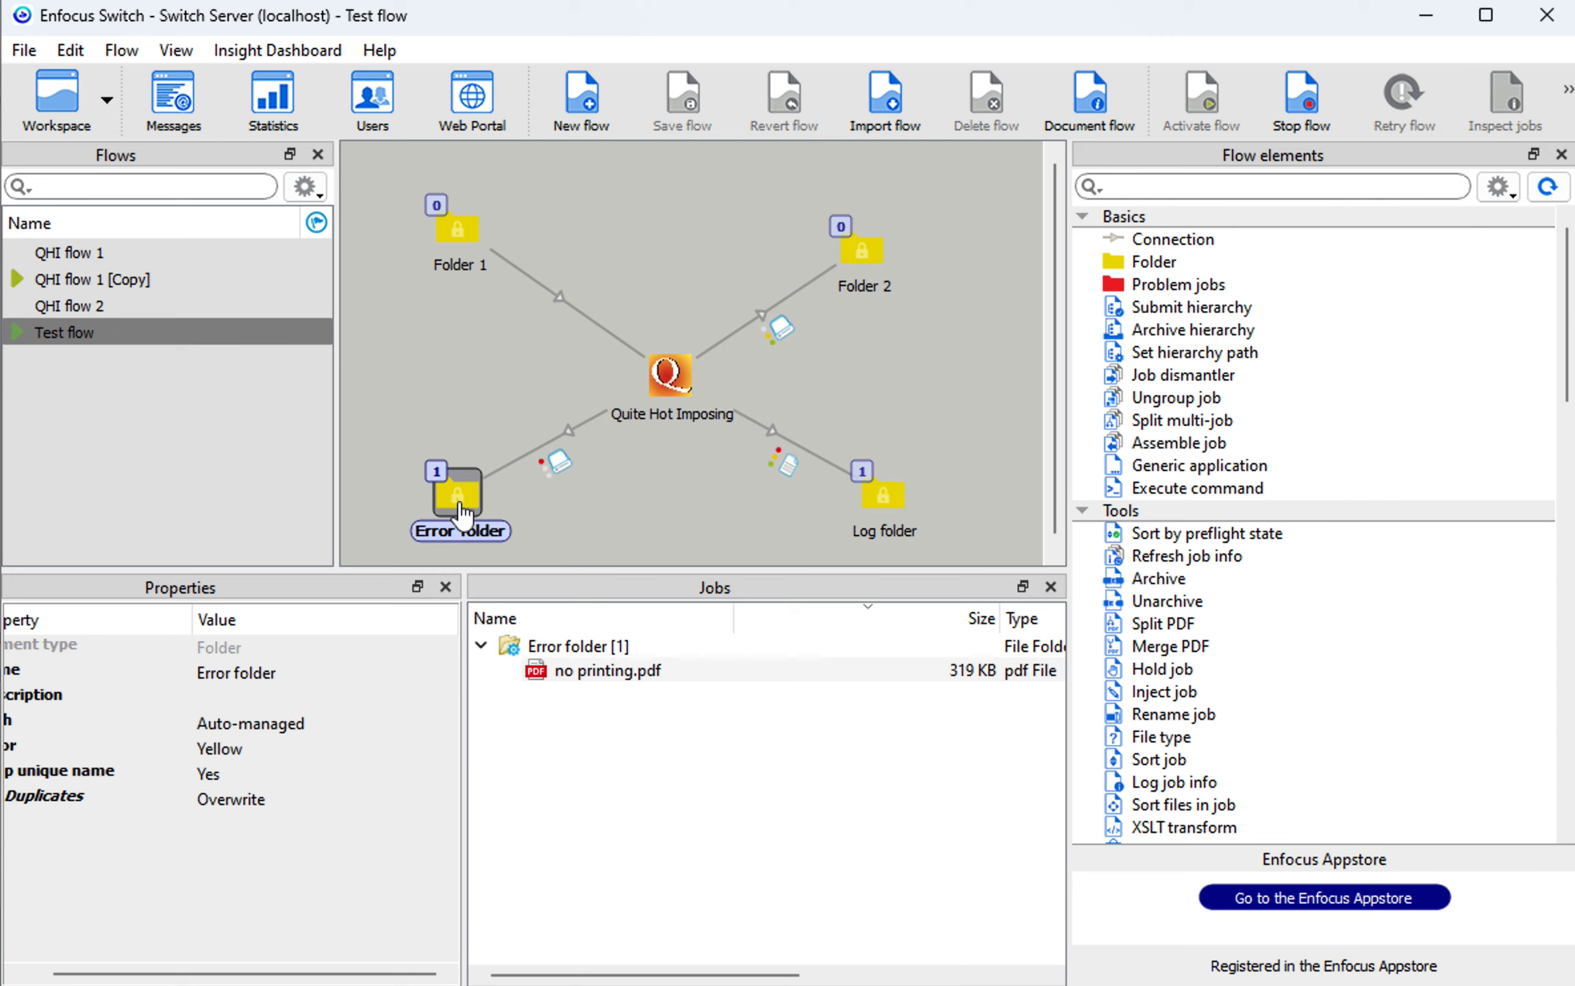
pyautogui.click(902, 502)
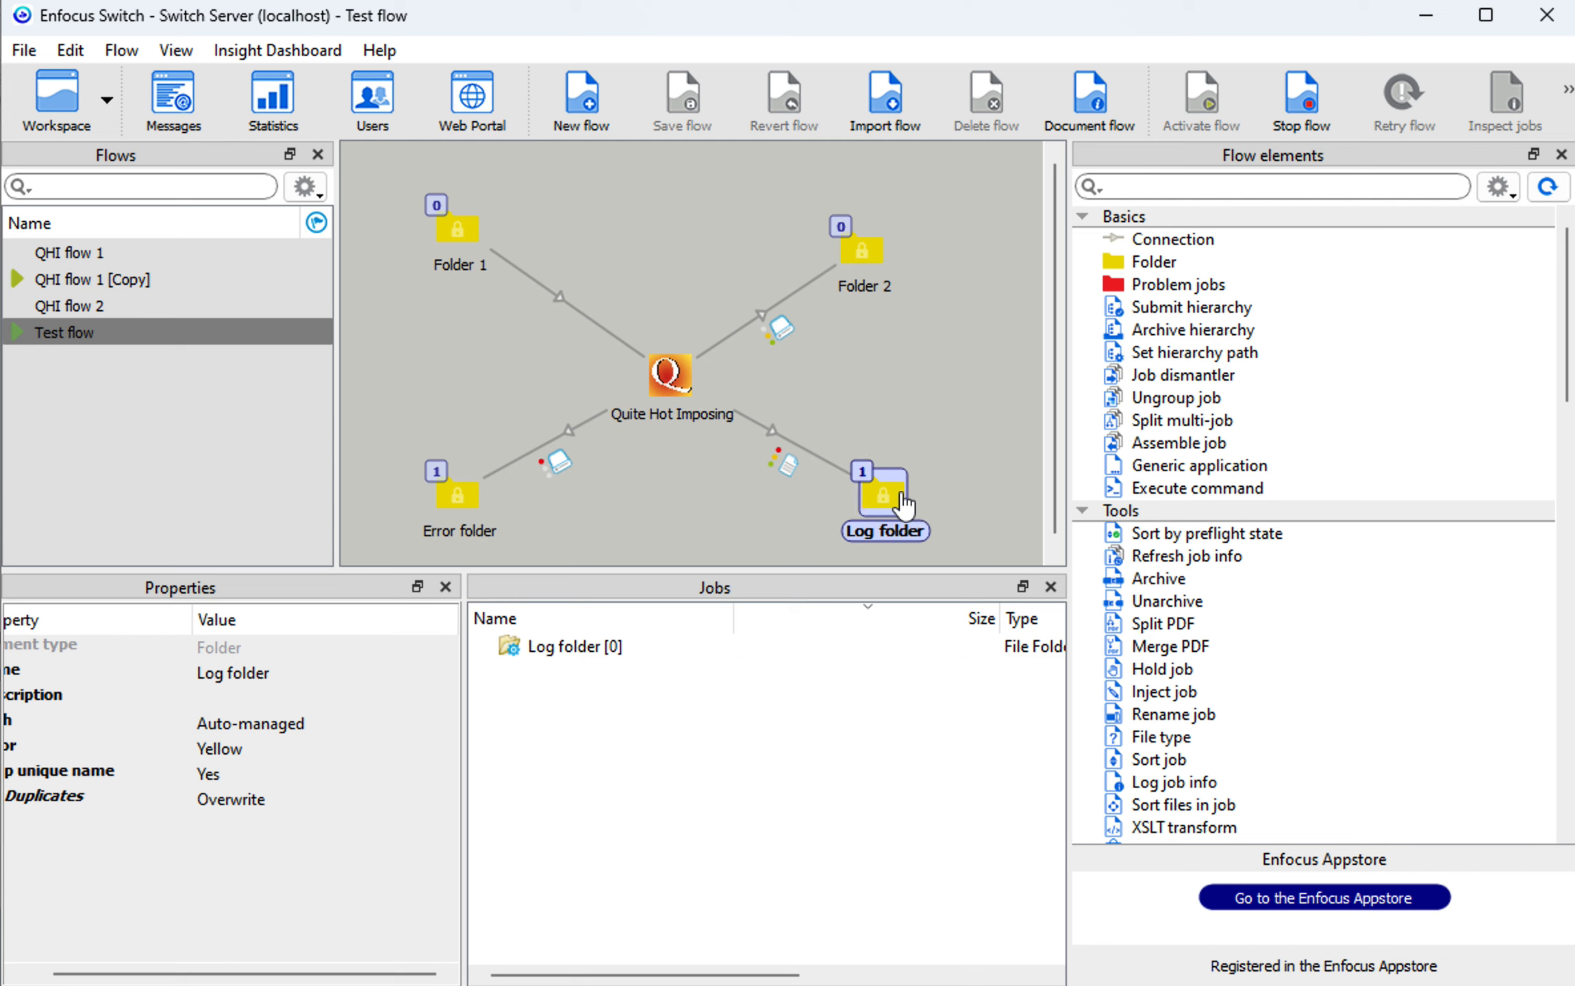